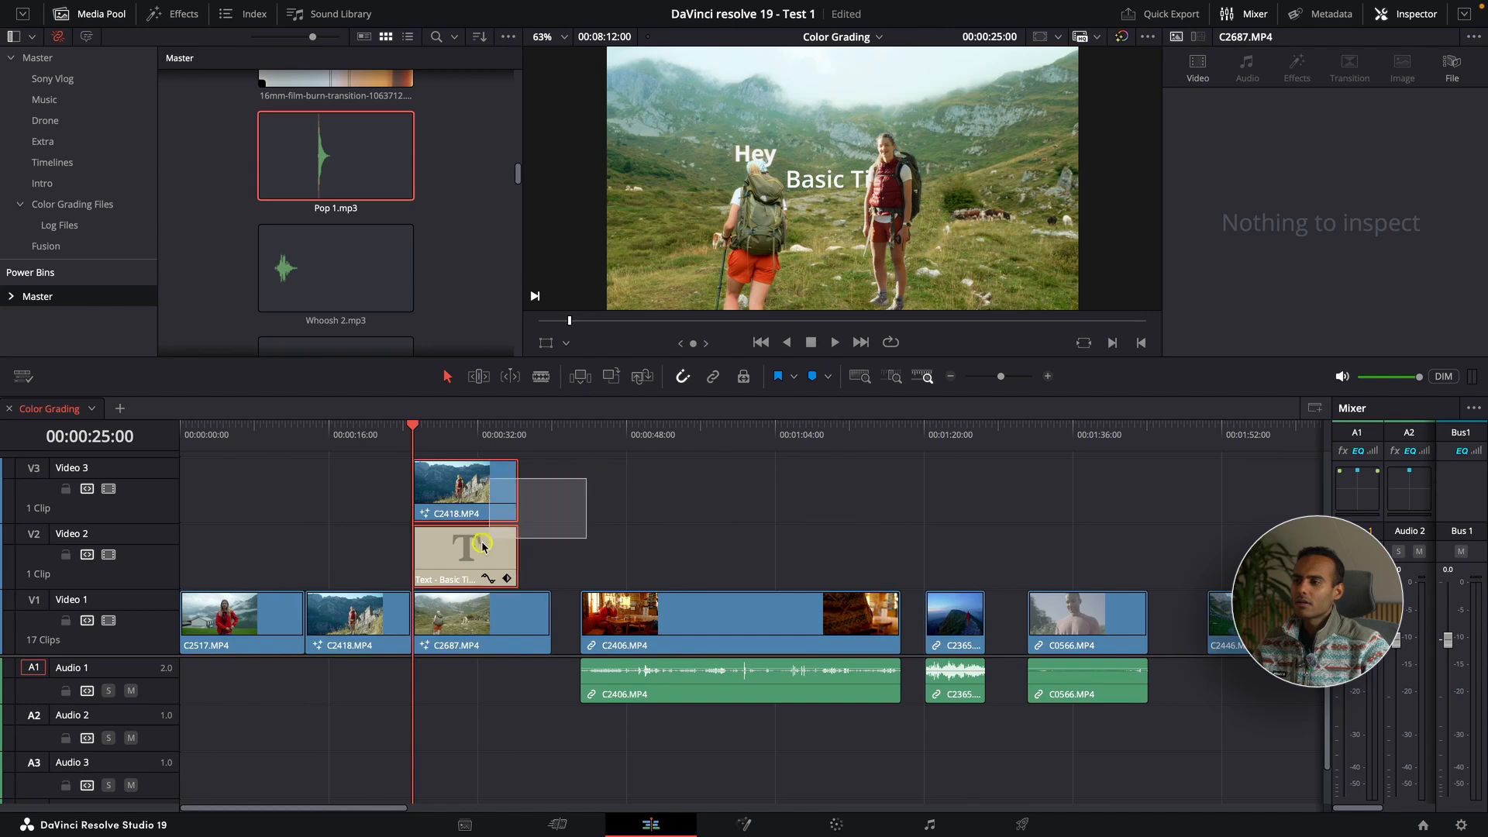
Step: Move the stacked C2418 clip and Basic Title along the timeline to above the C2406 clip and preview the "Hey" shot full screen
left_click_drag(482, 546, 826, 547)
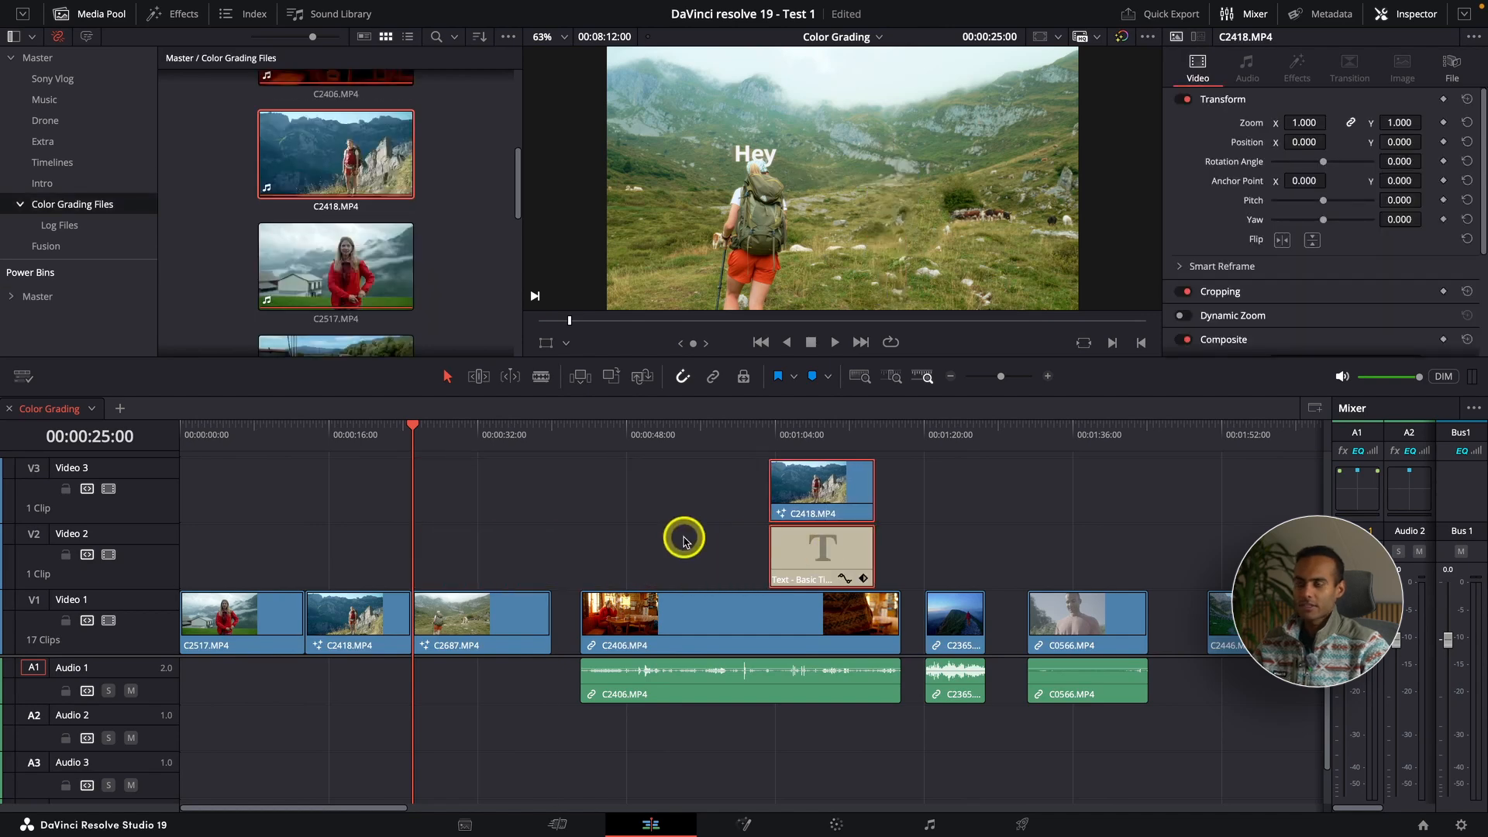
key("p")
key("space")
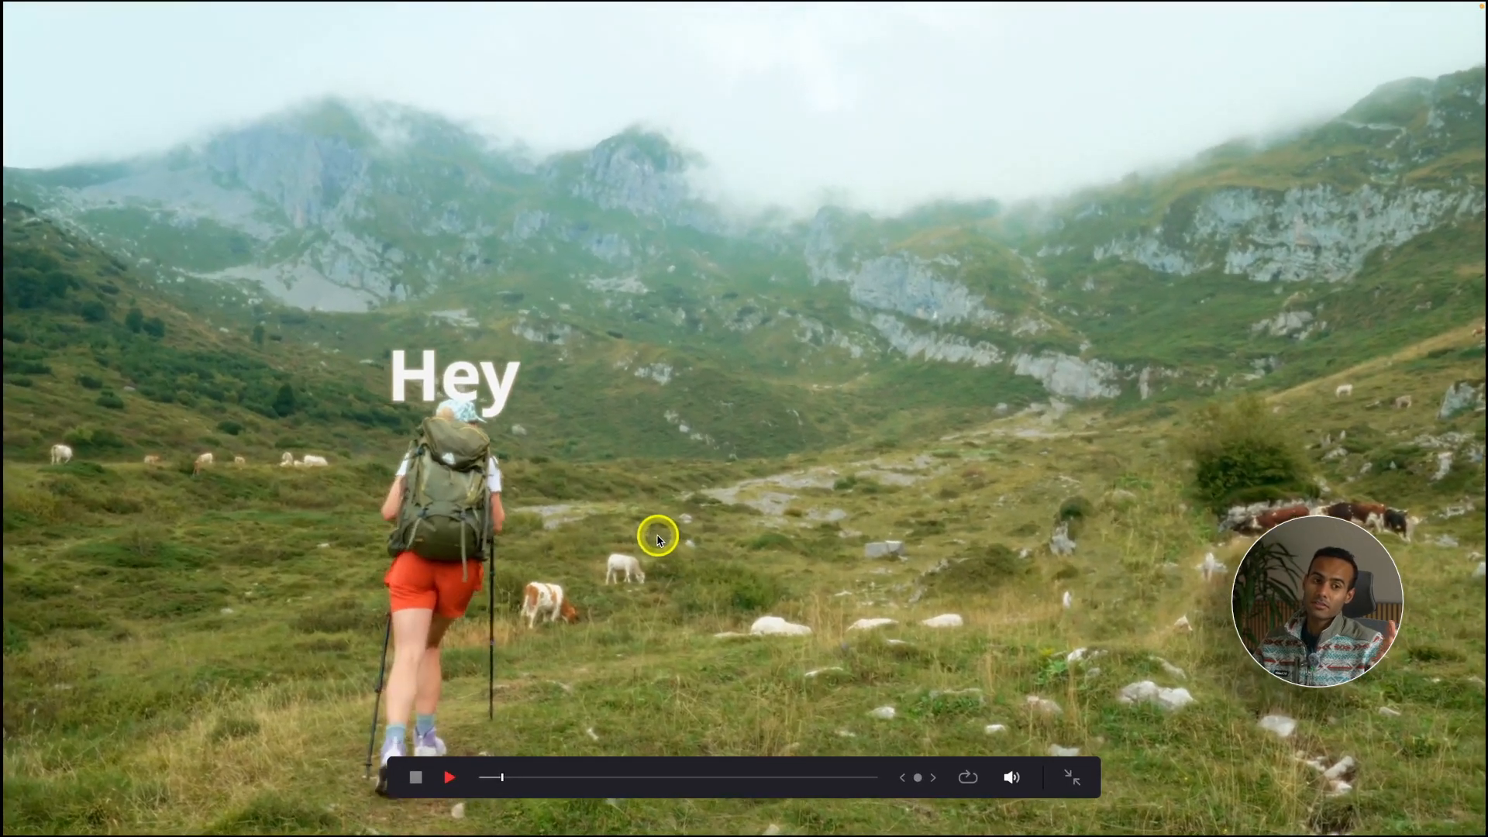
key("Escape")
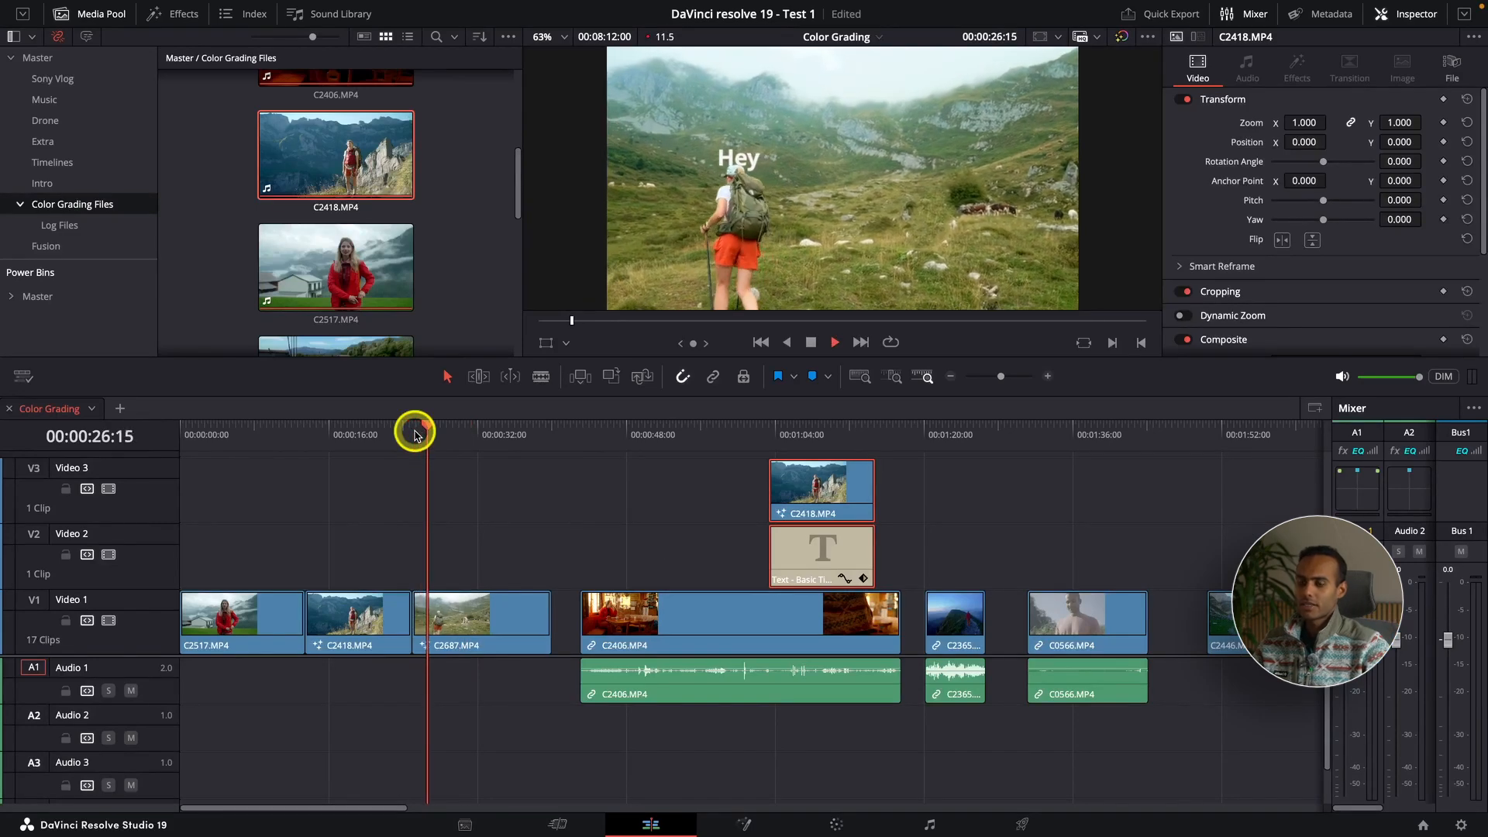
key("ctrl+f")
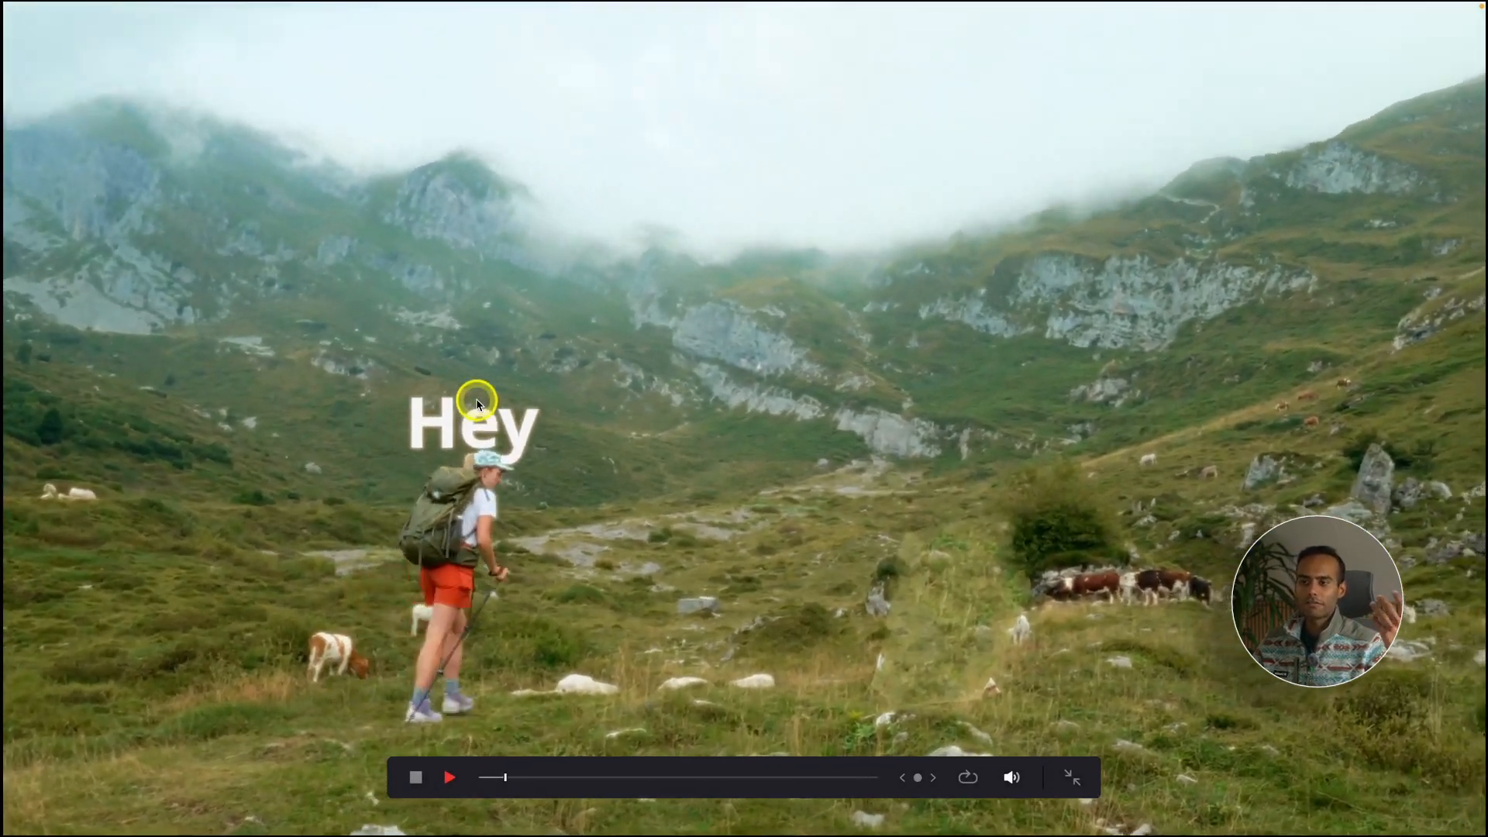
key("ctrl+f")
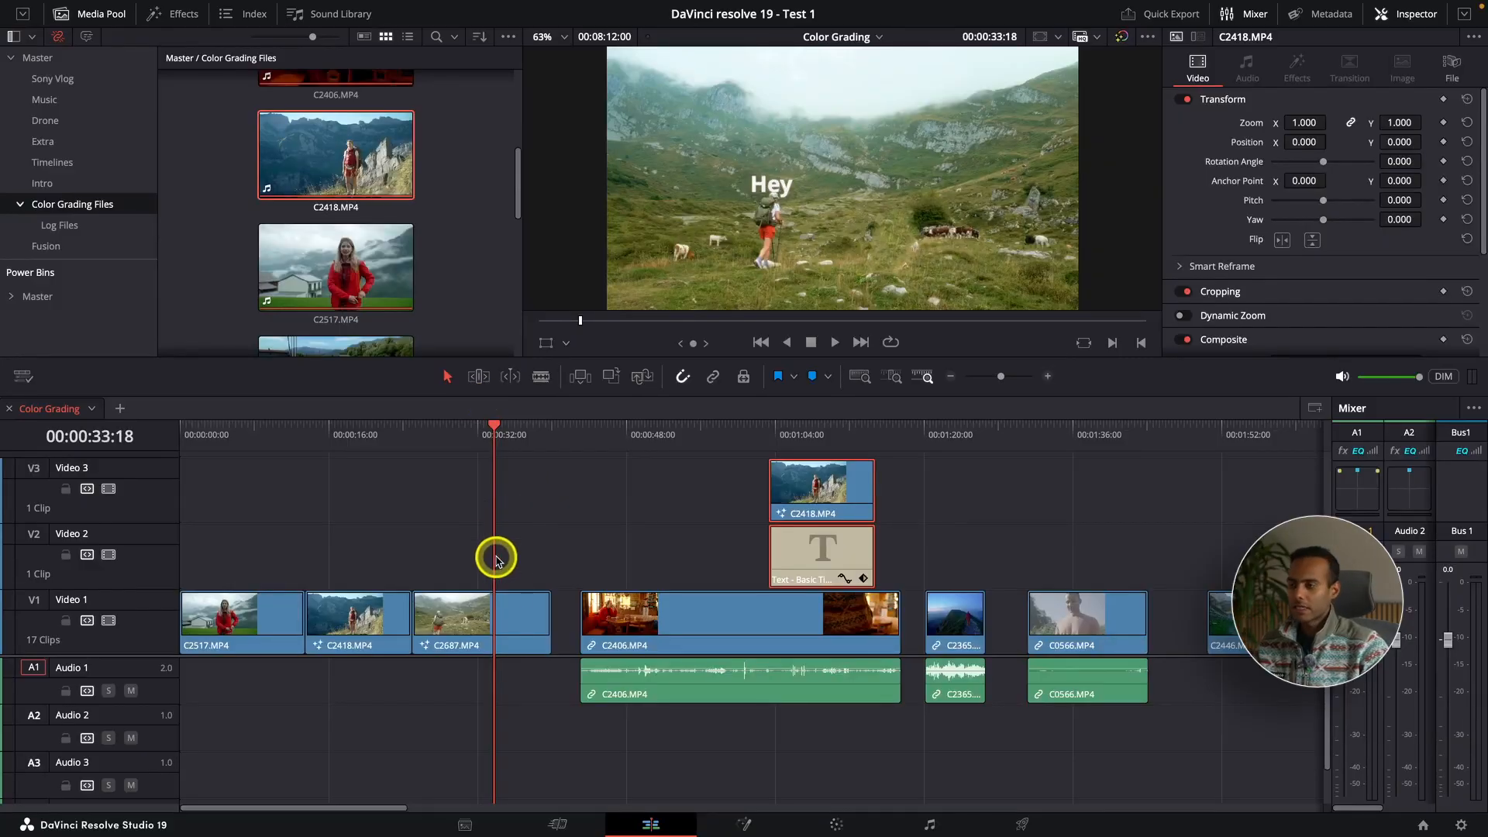
Step: Open the C2687 clip from Video 1 in Fusion and insert a Tracker node between MediaIn1 and MediaOut1
left_click(523, 606)
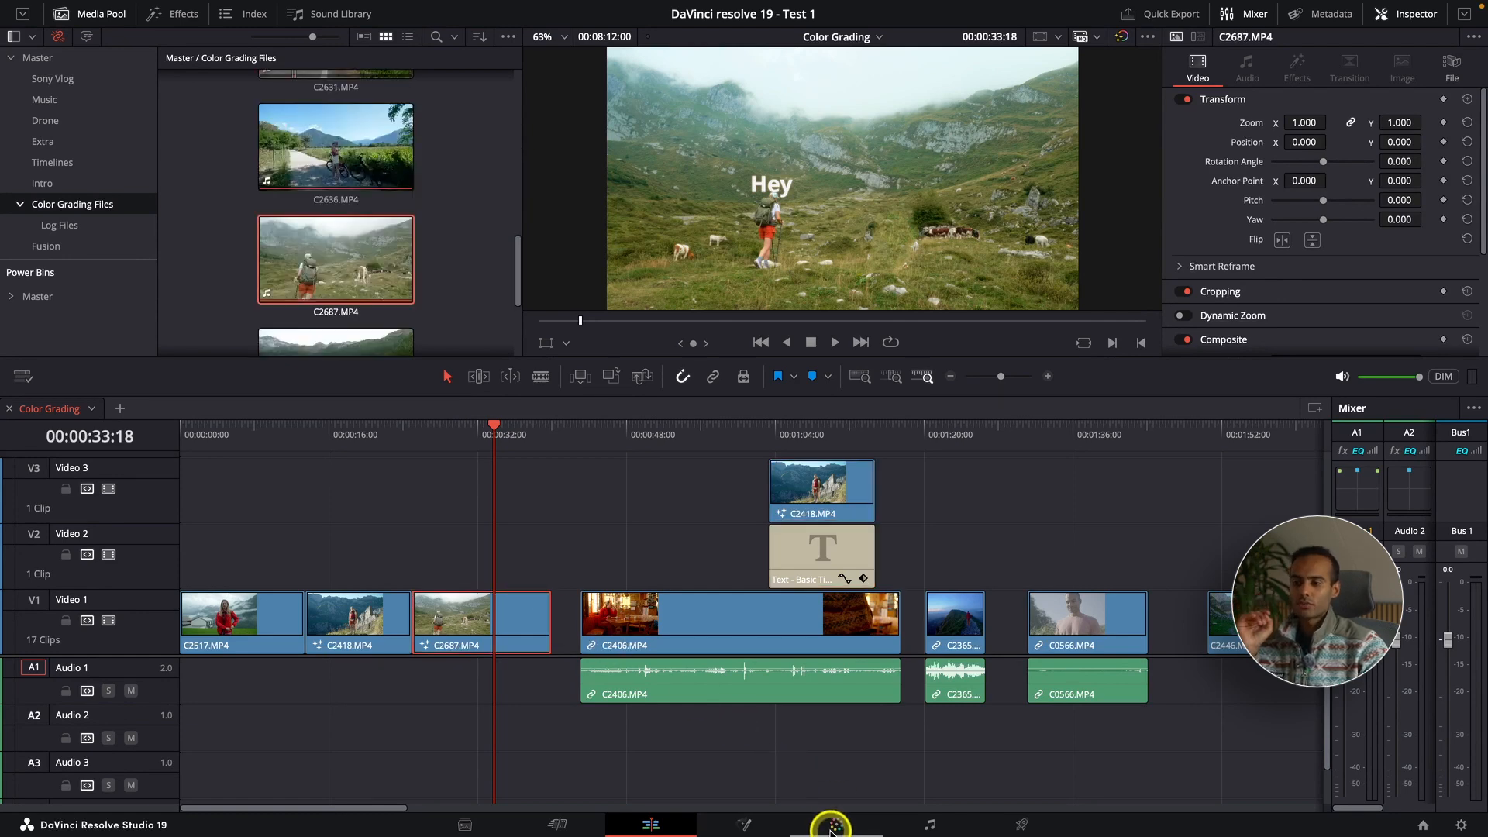
left_click(744, 825)
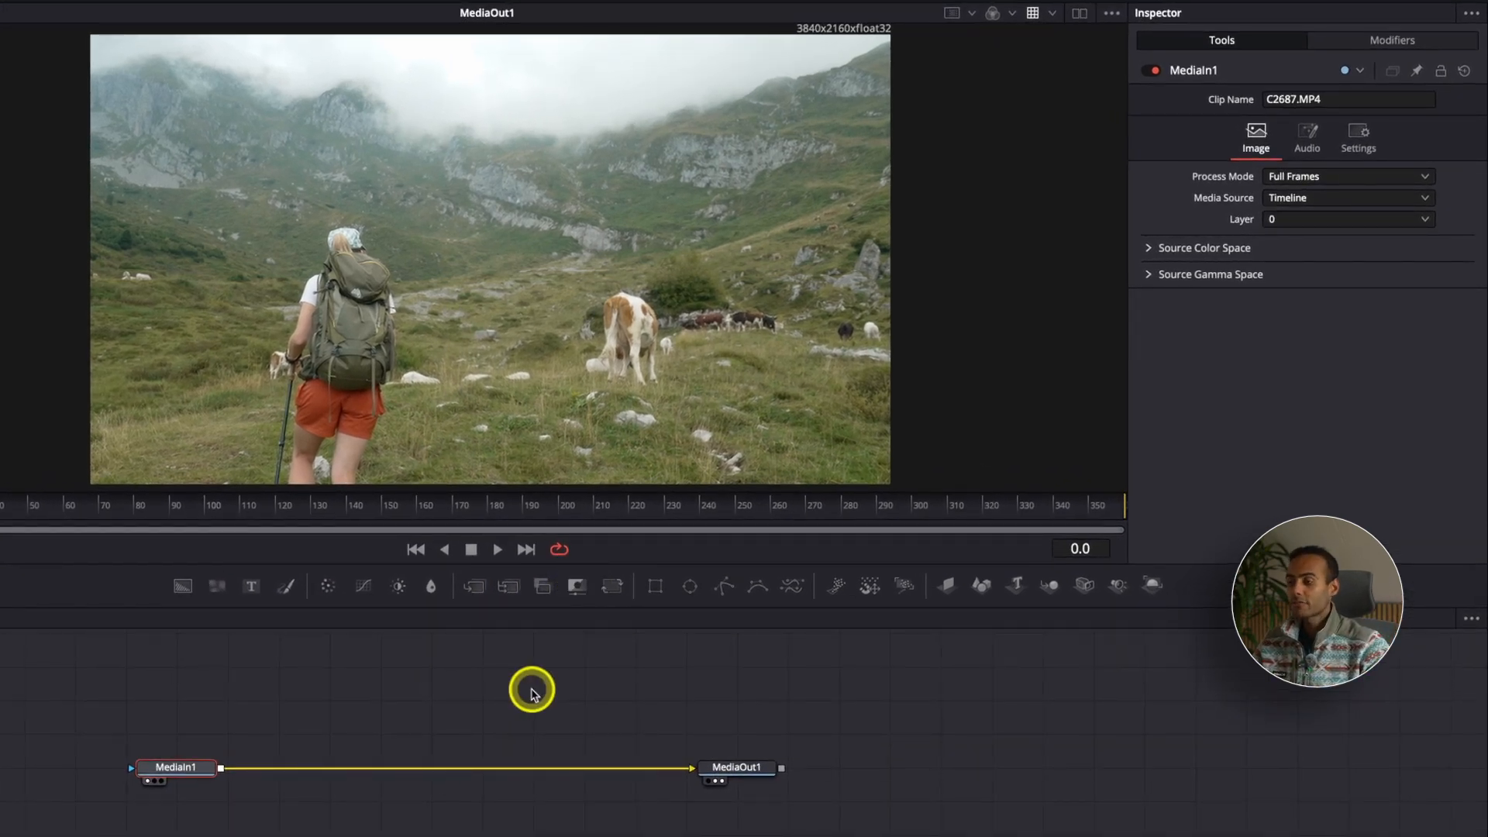
key("shift+space")
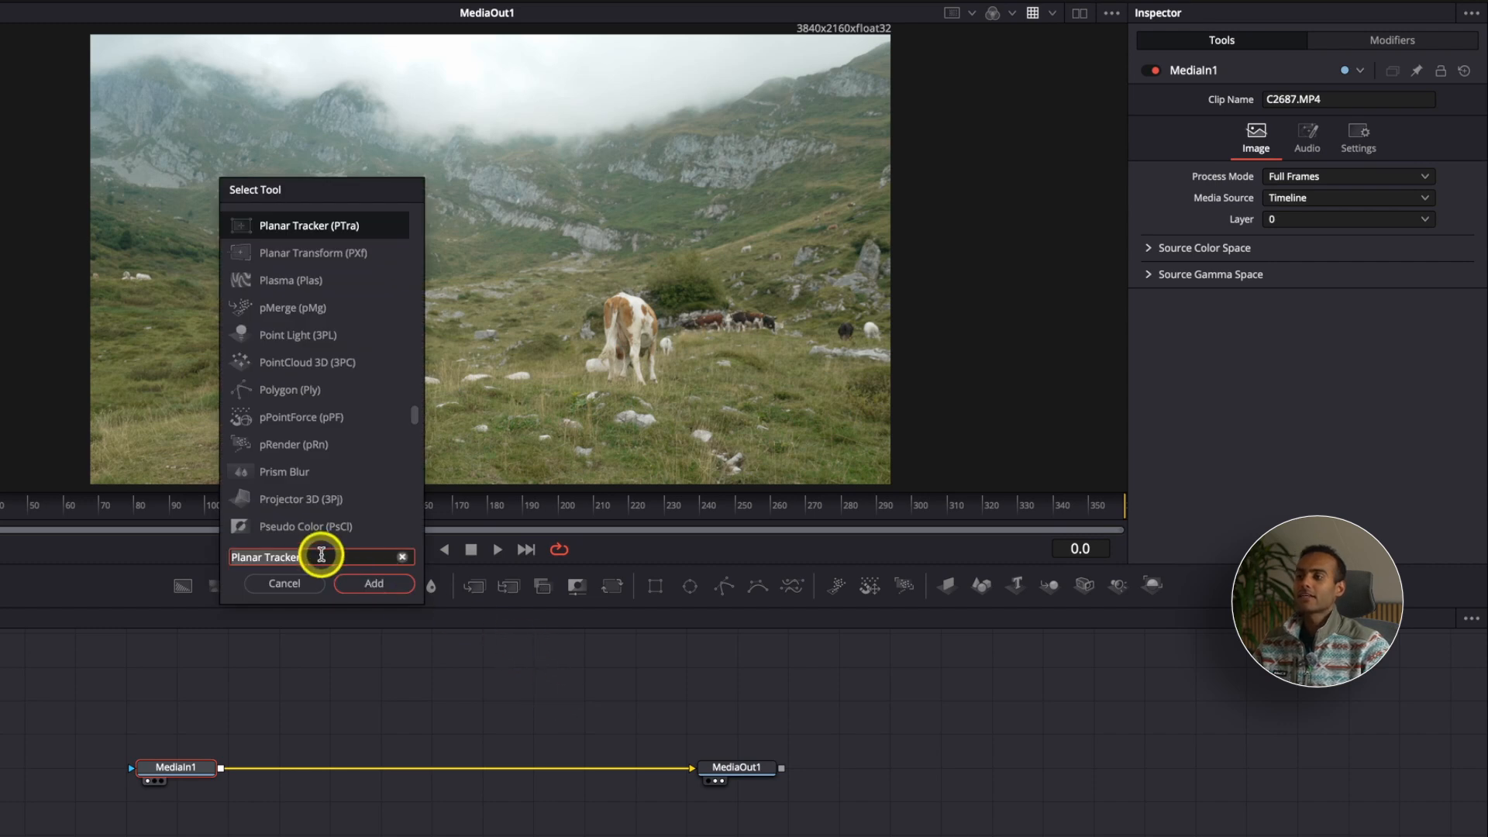
left_click(403, 557)
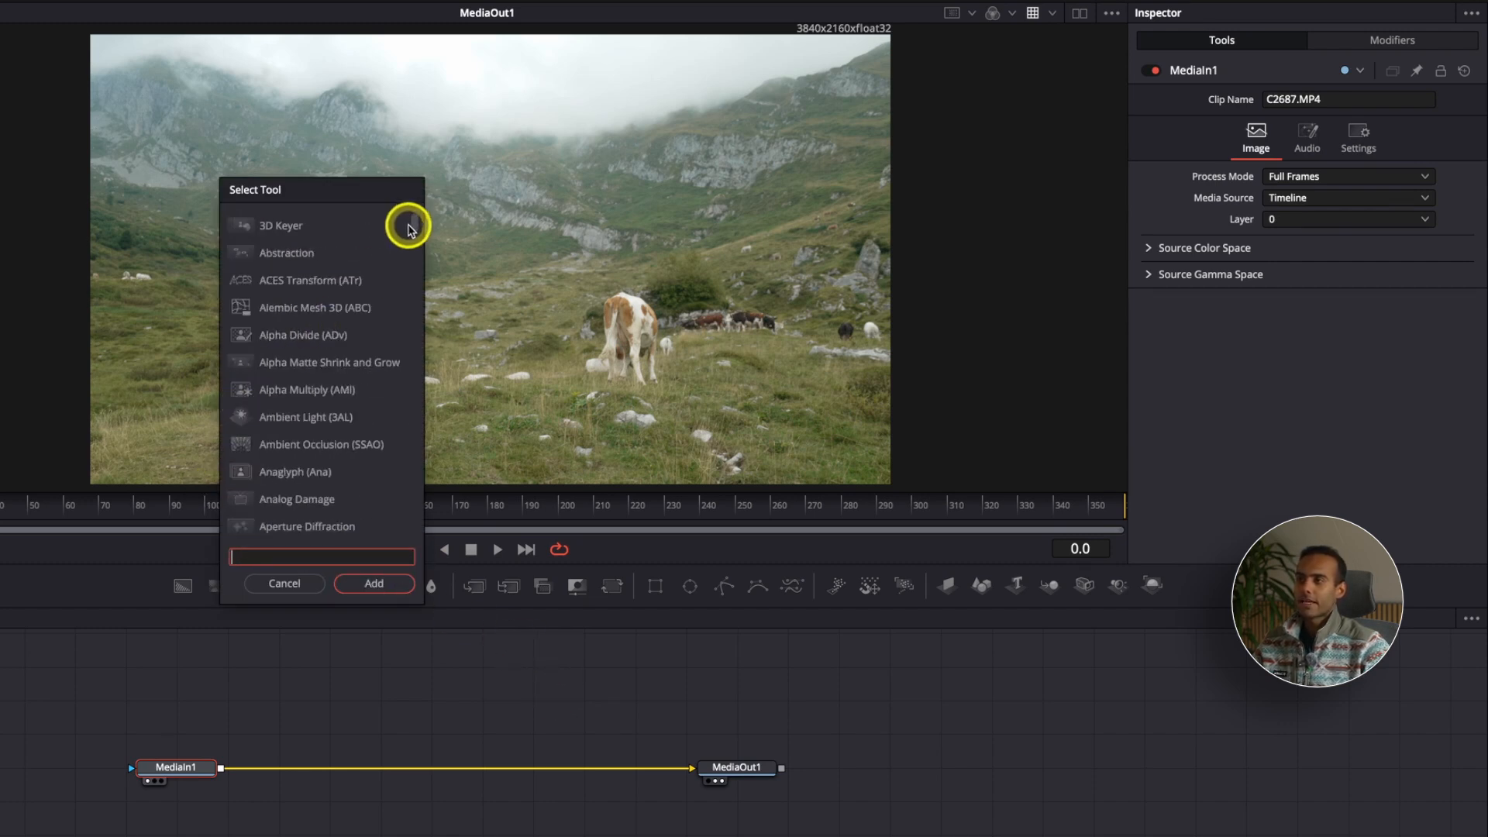
left_click_drag(413, 223, 431, 542)
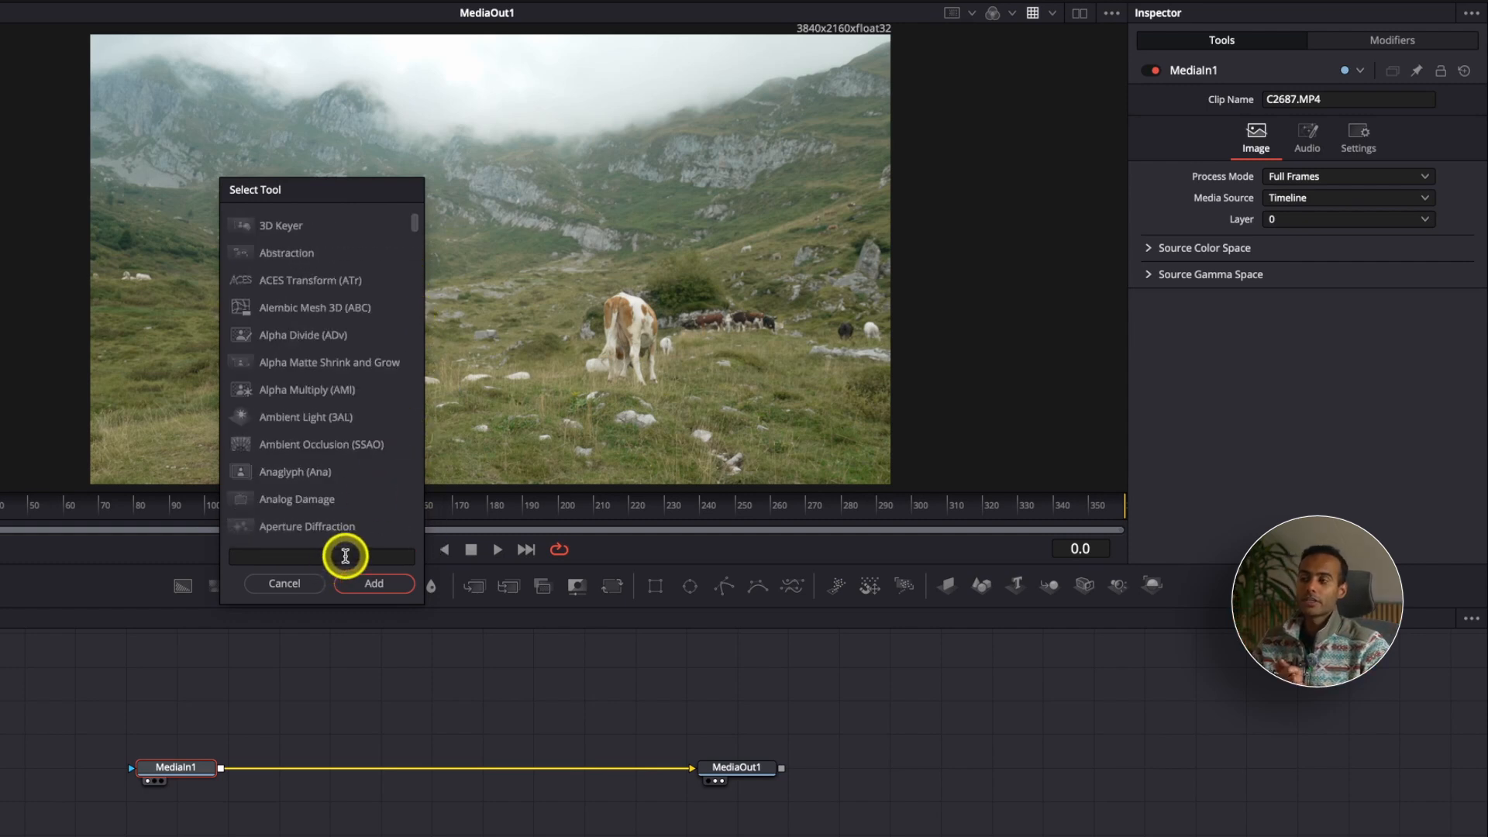
left_click(346, 556)
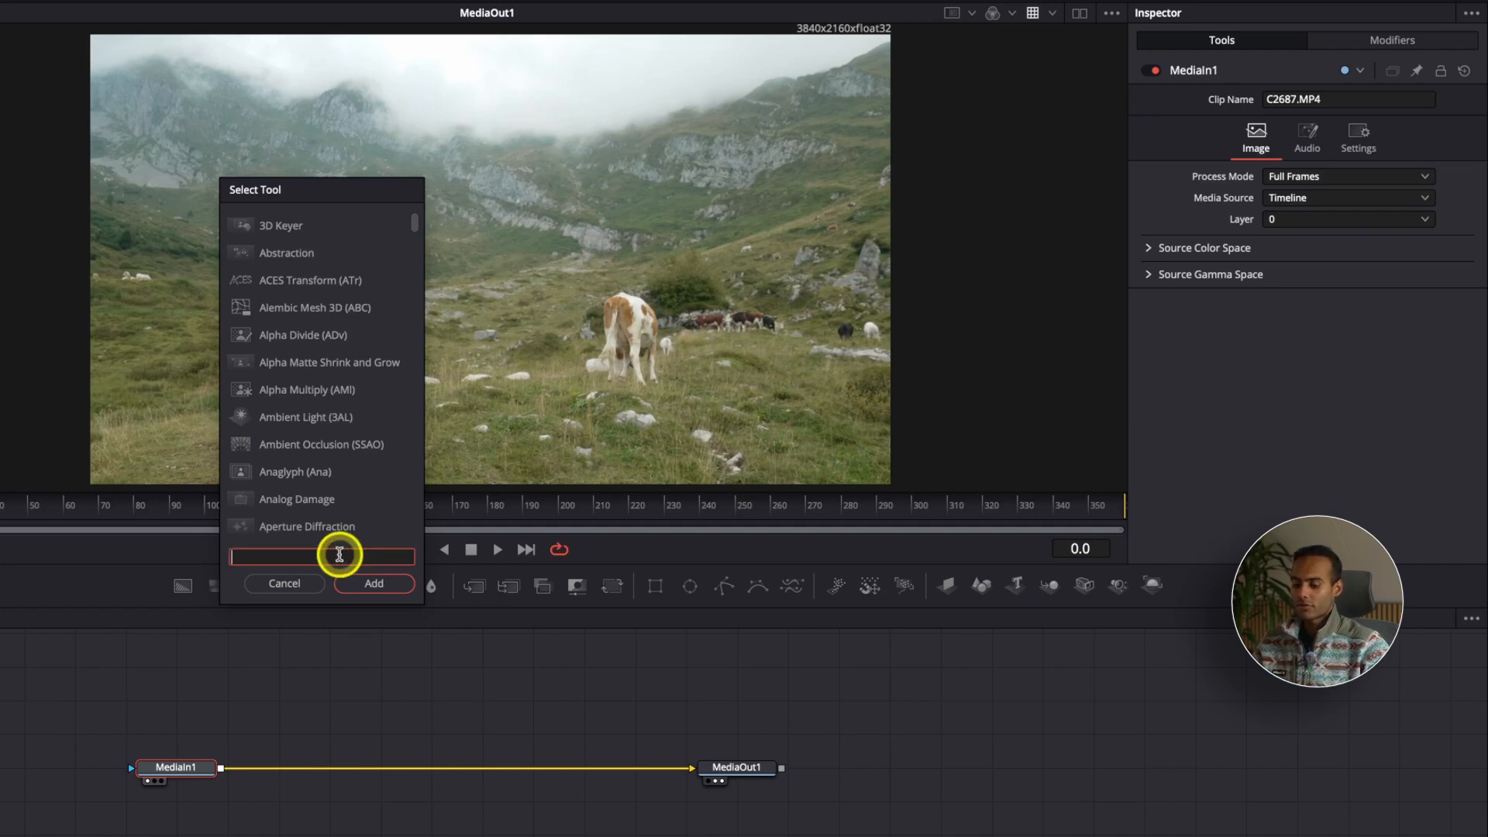
type("tracker")
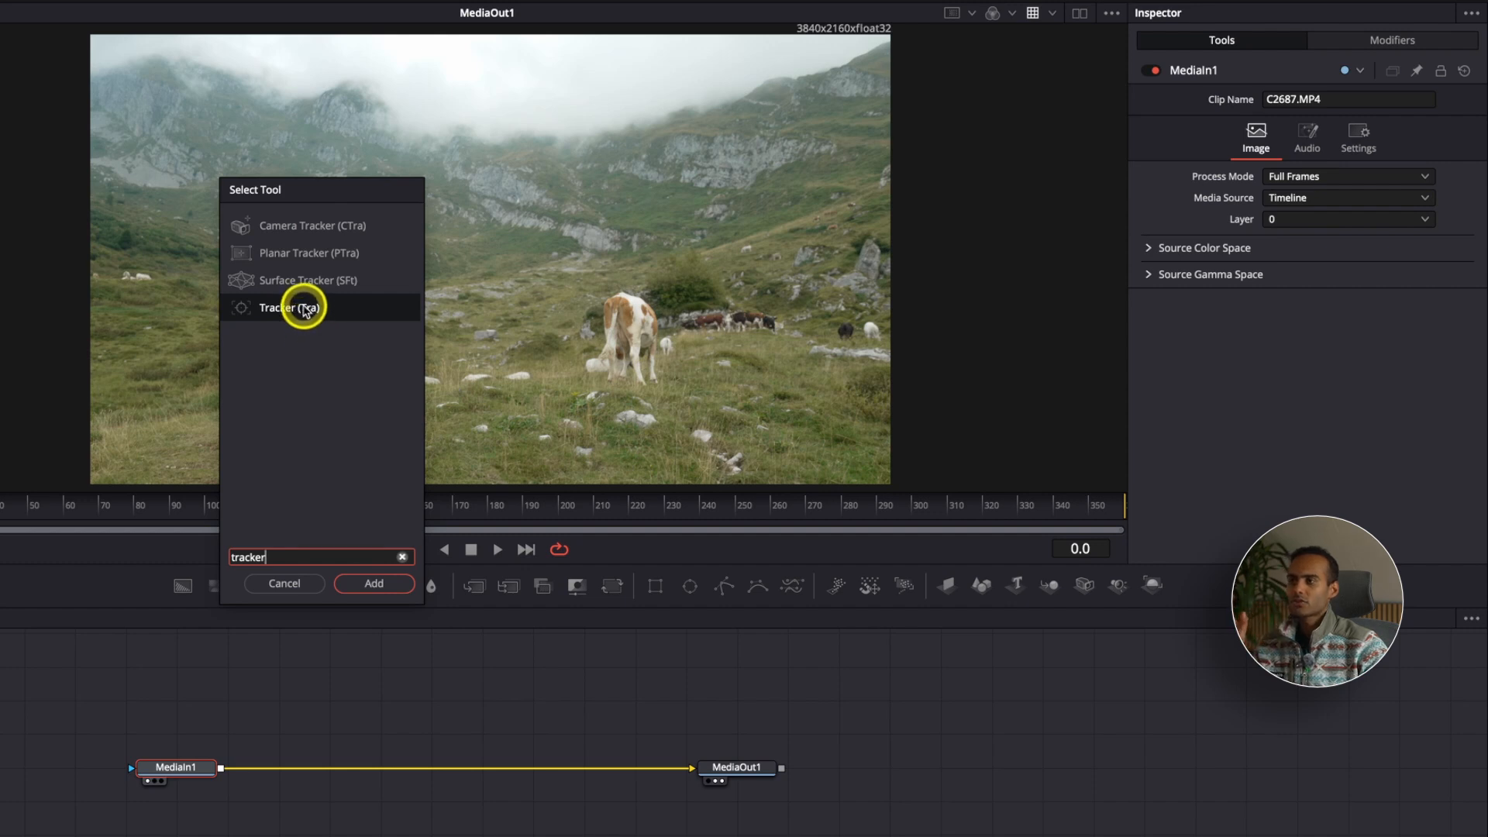
left_click(361, 587)
left_click_drag(265, 767, 416, 770)
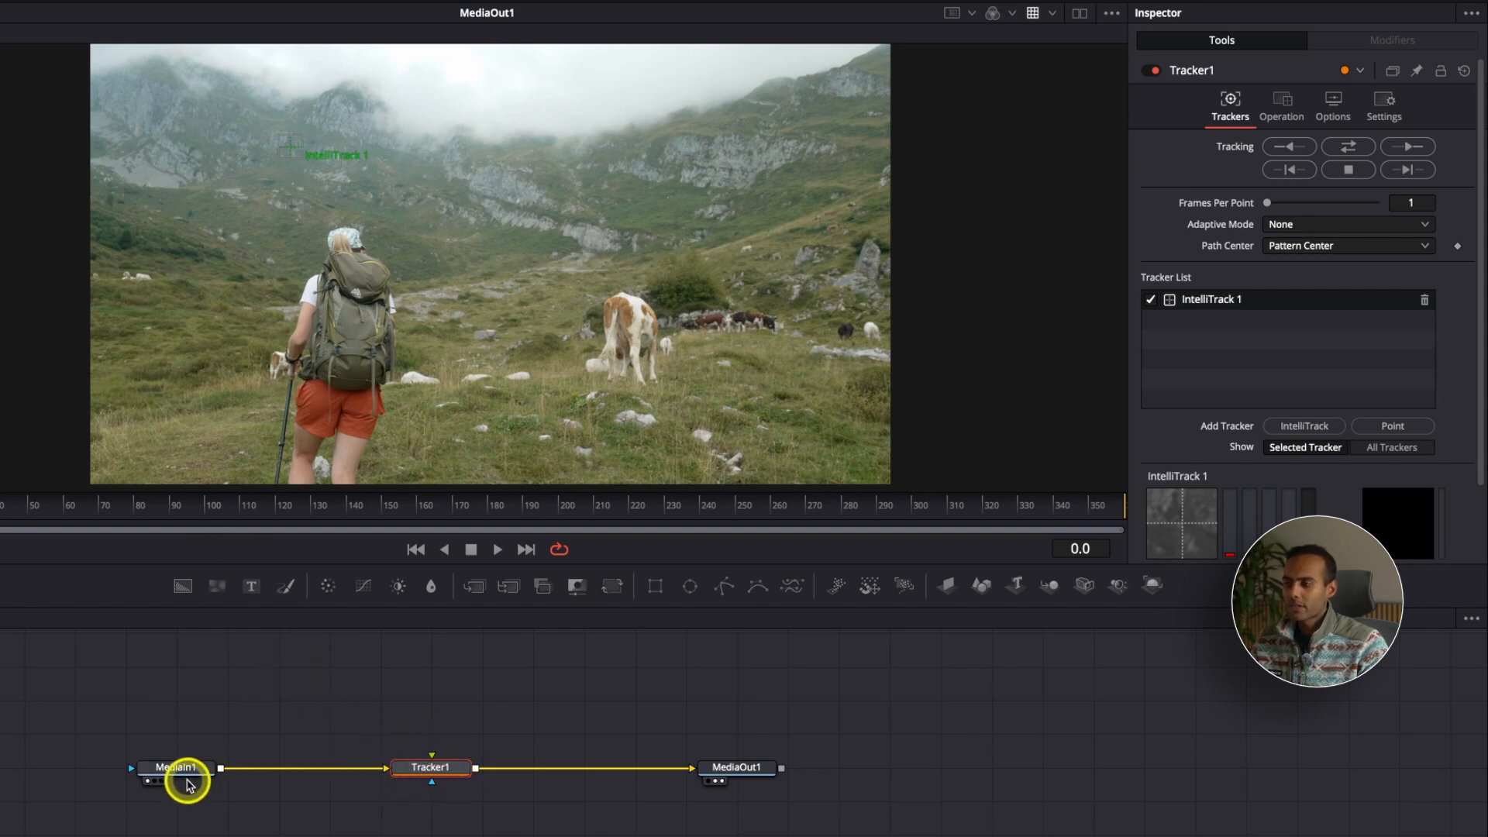
Step: Review the MediaIn1, MediaOut1 and Tracker1 nodes, and detach and reconnect the link from MediaIn1 to Tracker1
left_click(174, 767)
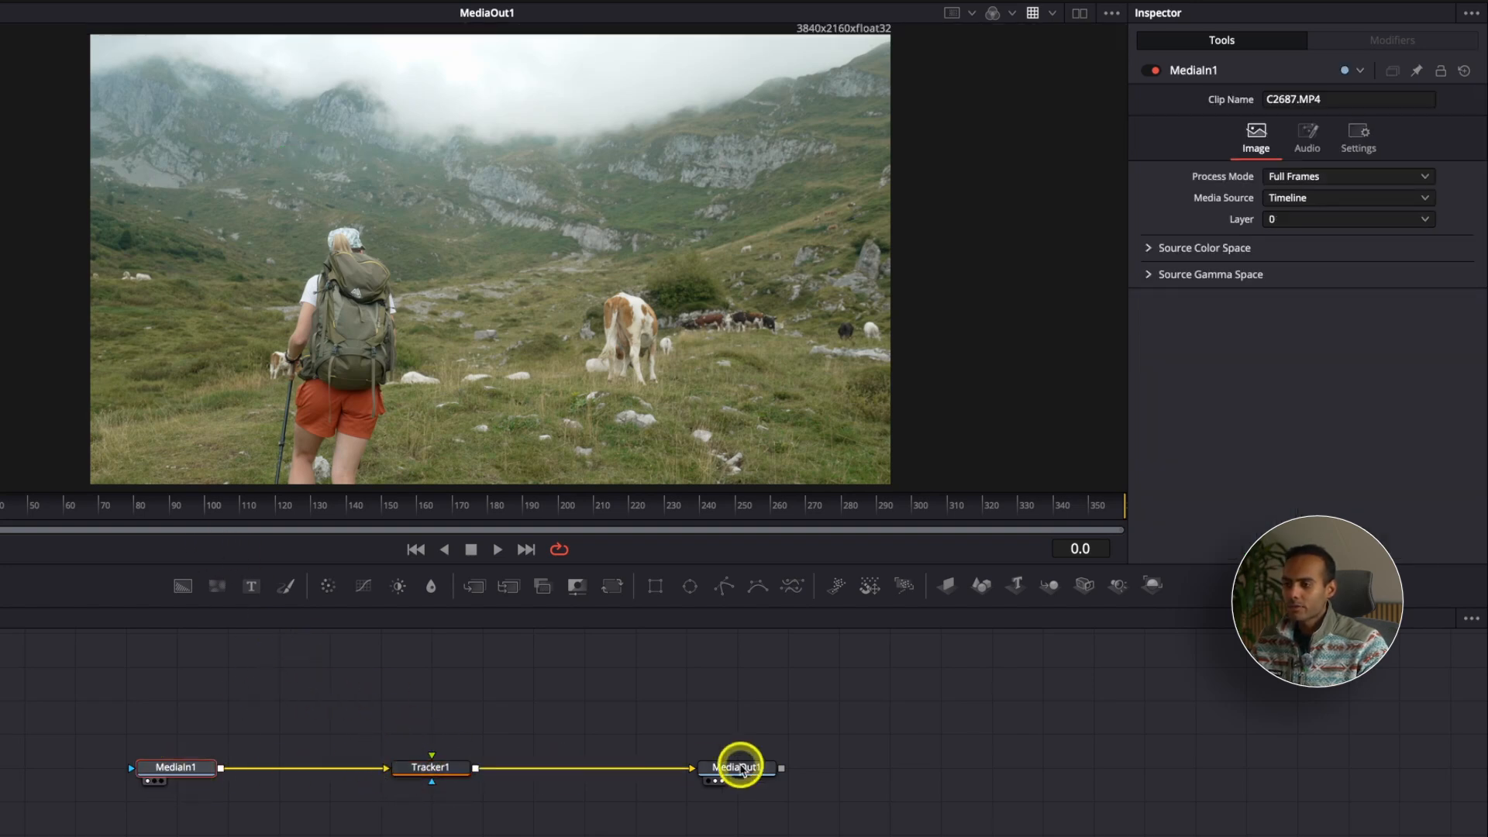
left_click(756, 766)
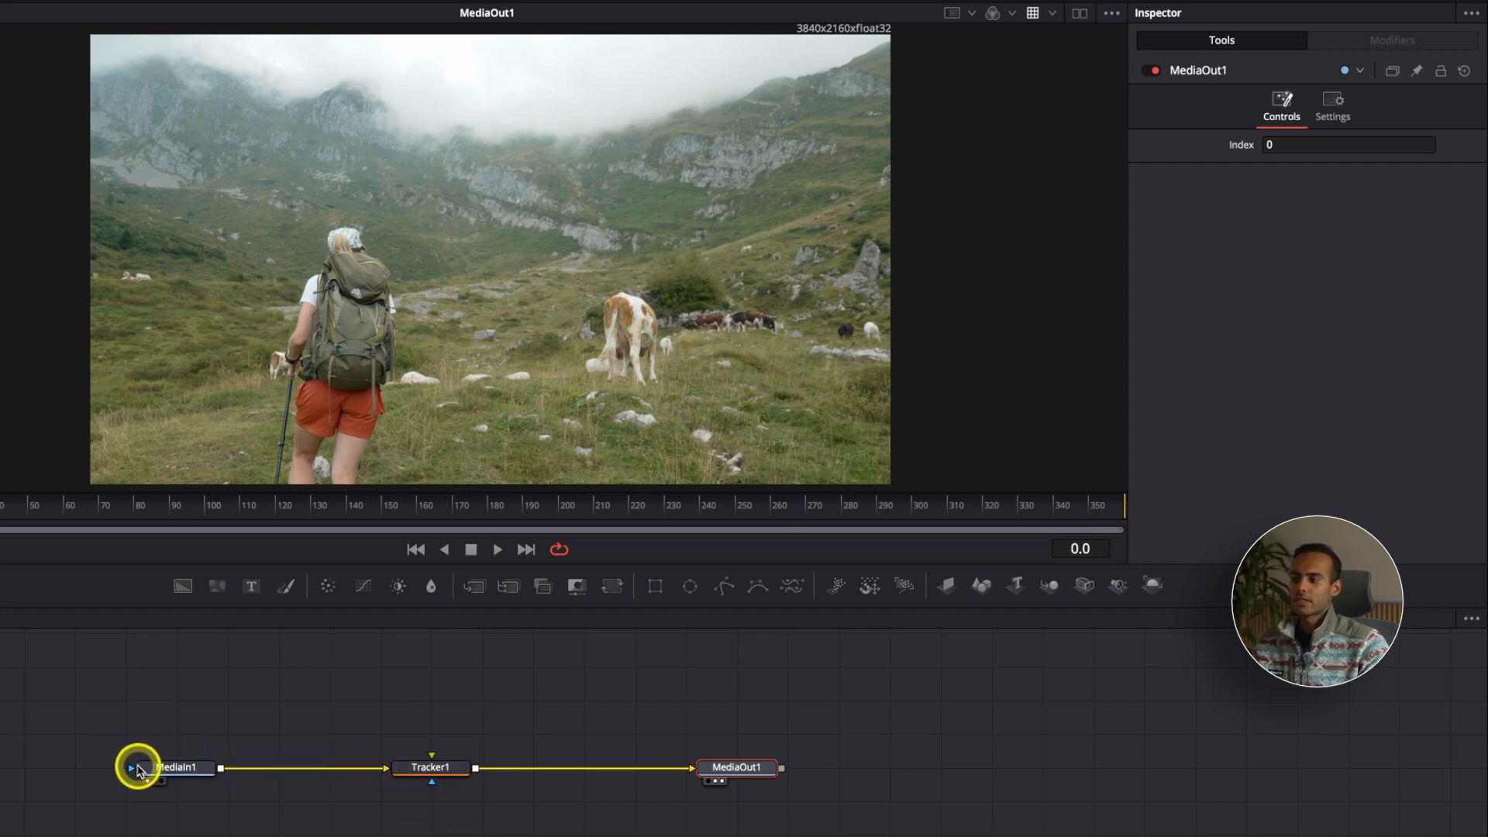
left_click(424, 766)
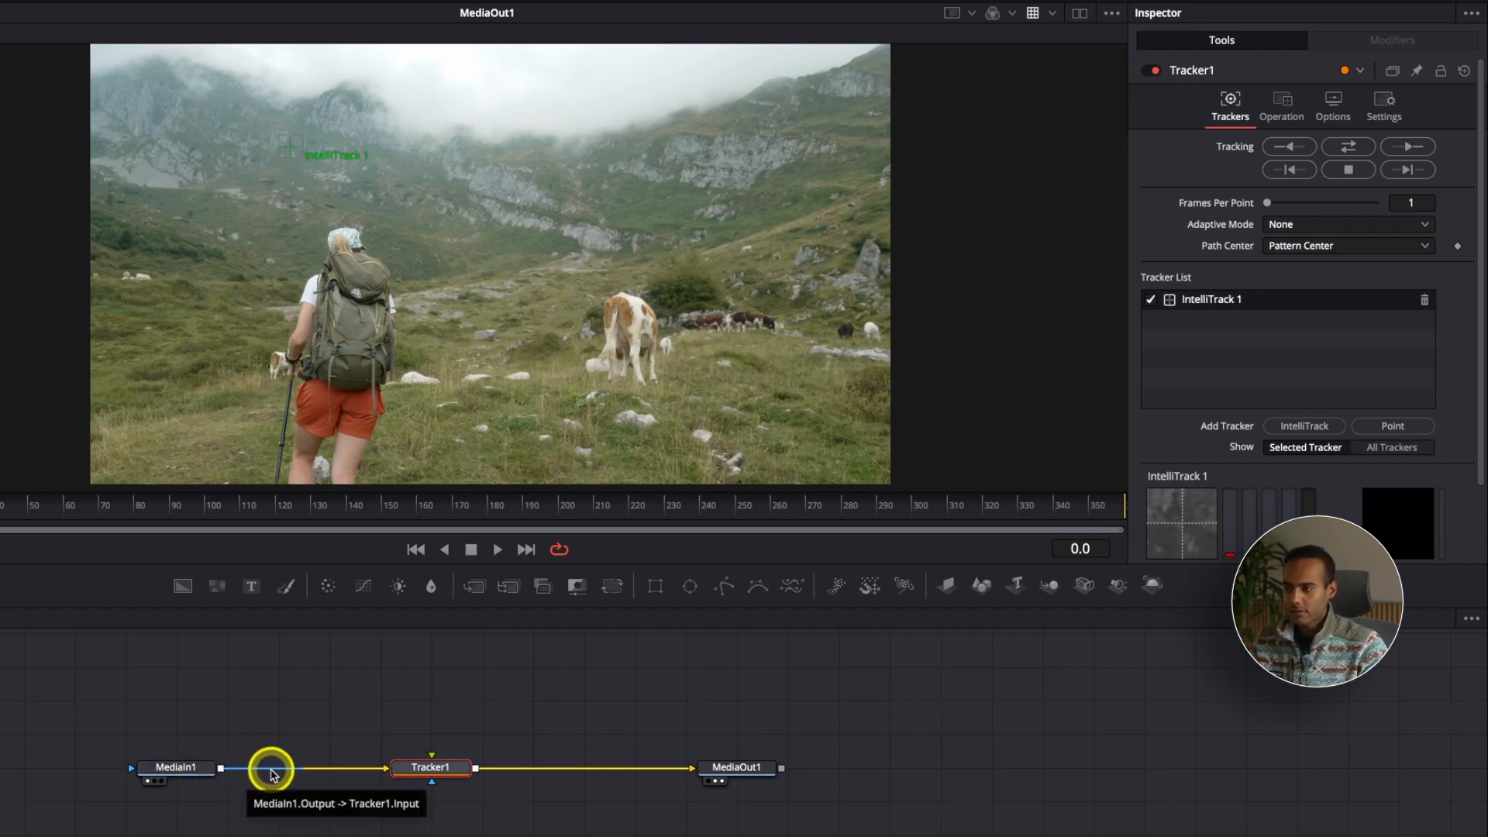
left_click_drag(399, 772, 366, 770)
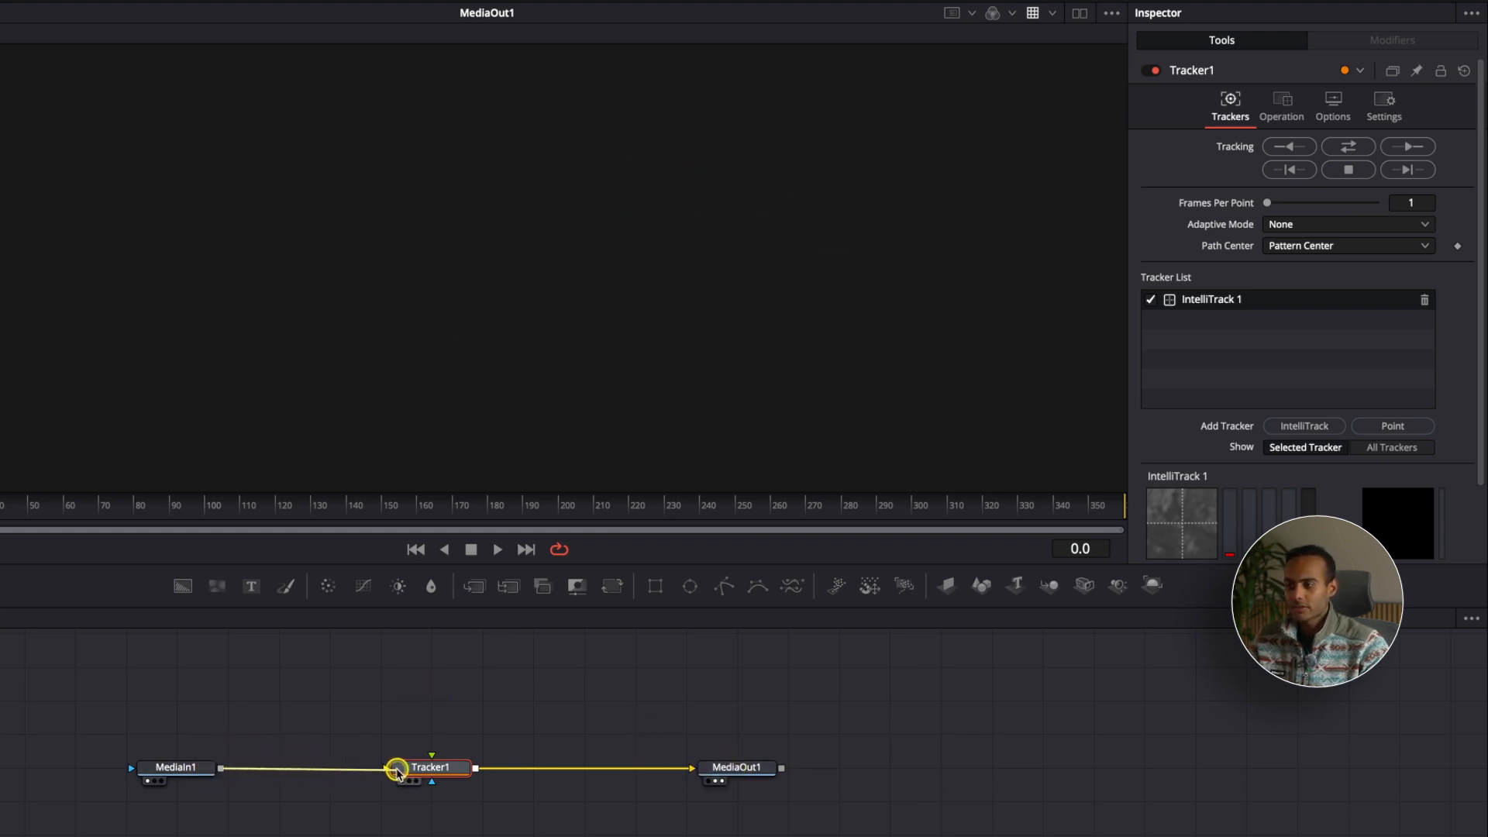
left_click_drag(397, 769, 399, 770)
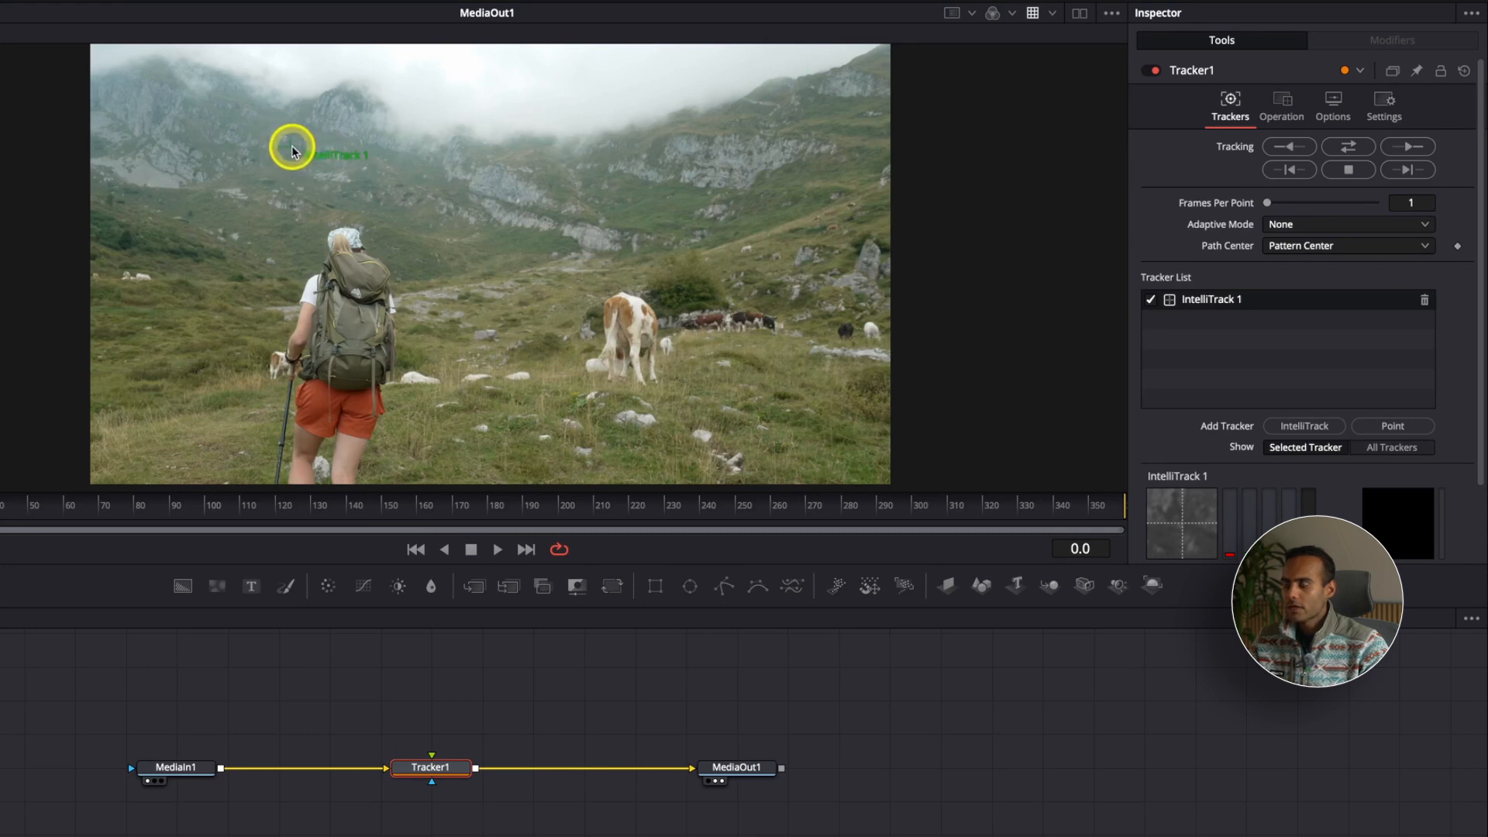
Step: Place the IntelliTrack 1 tracker on the hiker's backpack at the first frame and track it forward through the clip
left_click_drag(293, 151, 352, 323)
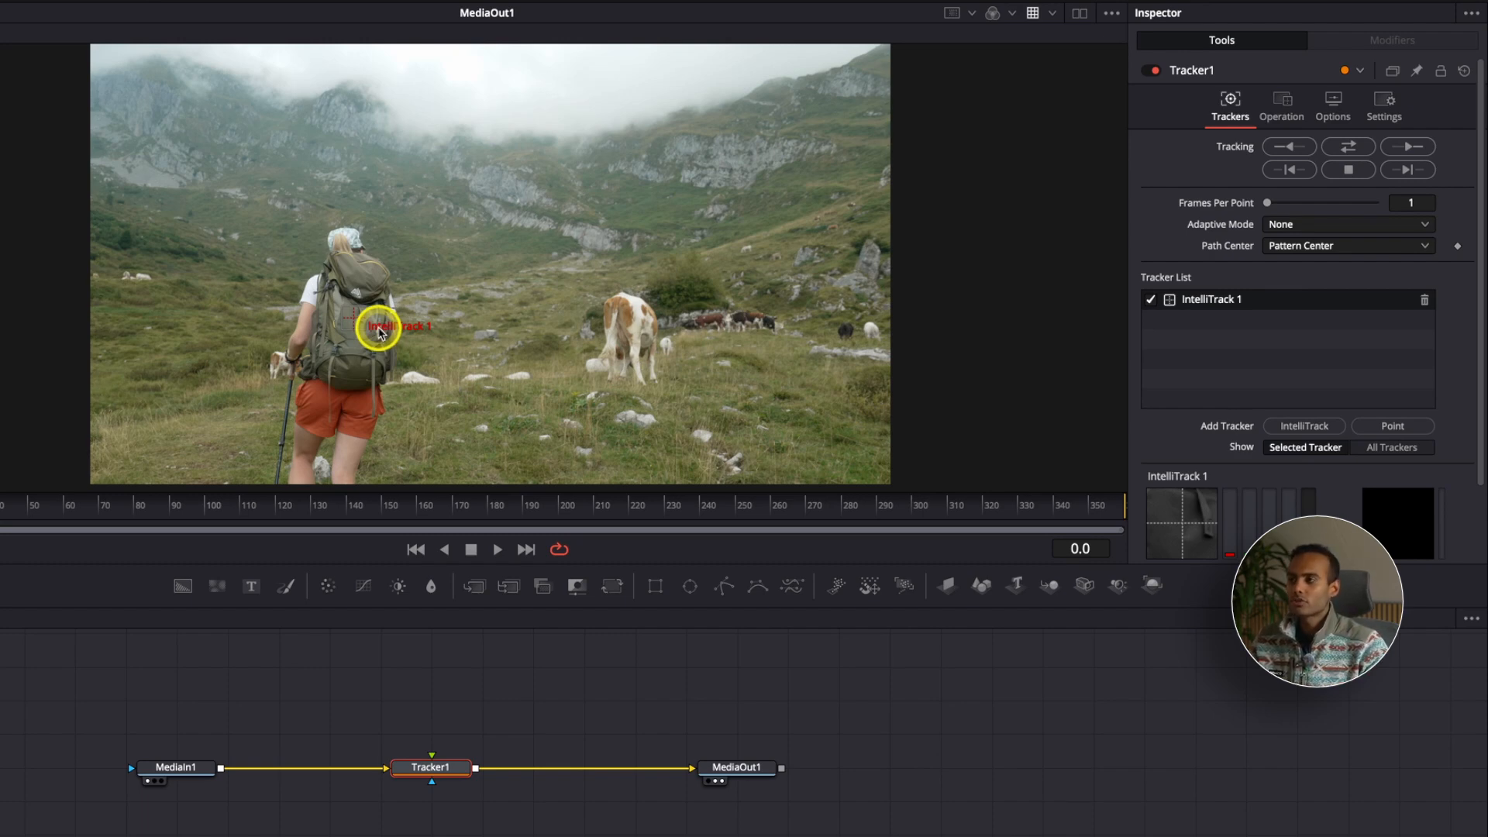
left_click(151, 513)
left_click_drag(153, 514, 520, 510)
mouse_move(682, 509)
left_mouse_down()
mouse_move(850, 505)
mouse_move(0, 508)
left_mouse_up()
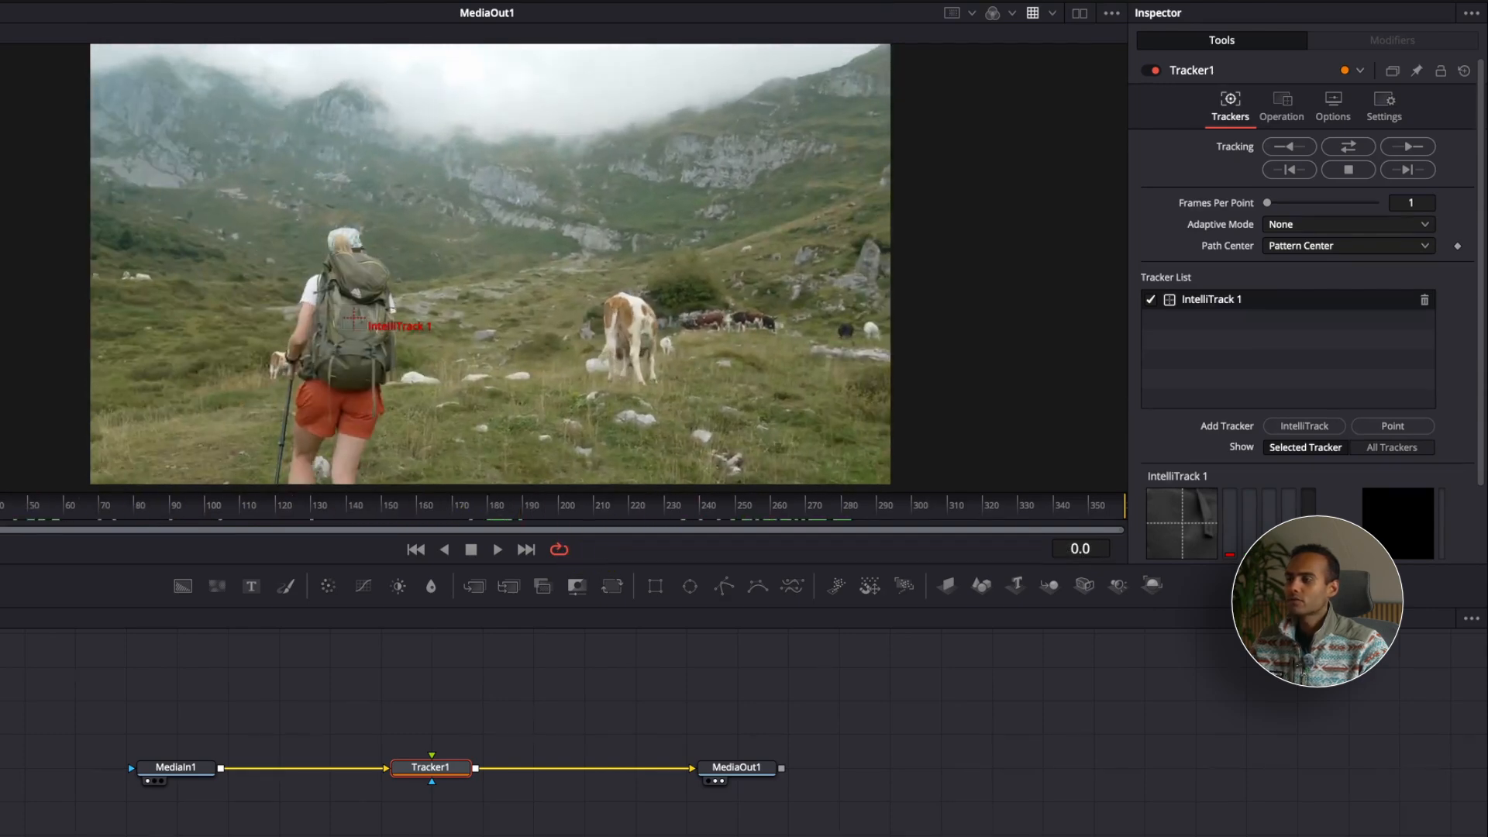
left_click_drag(353, 319, 358, 325)
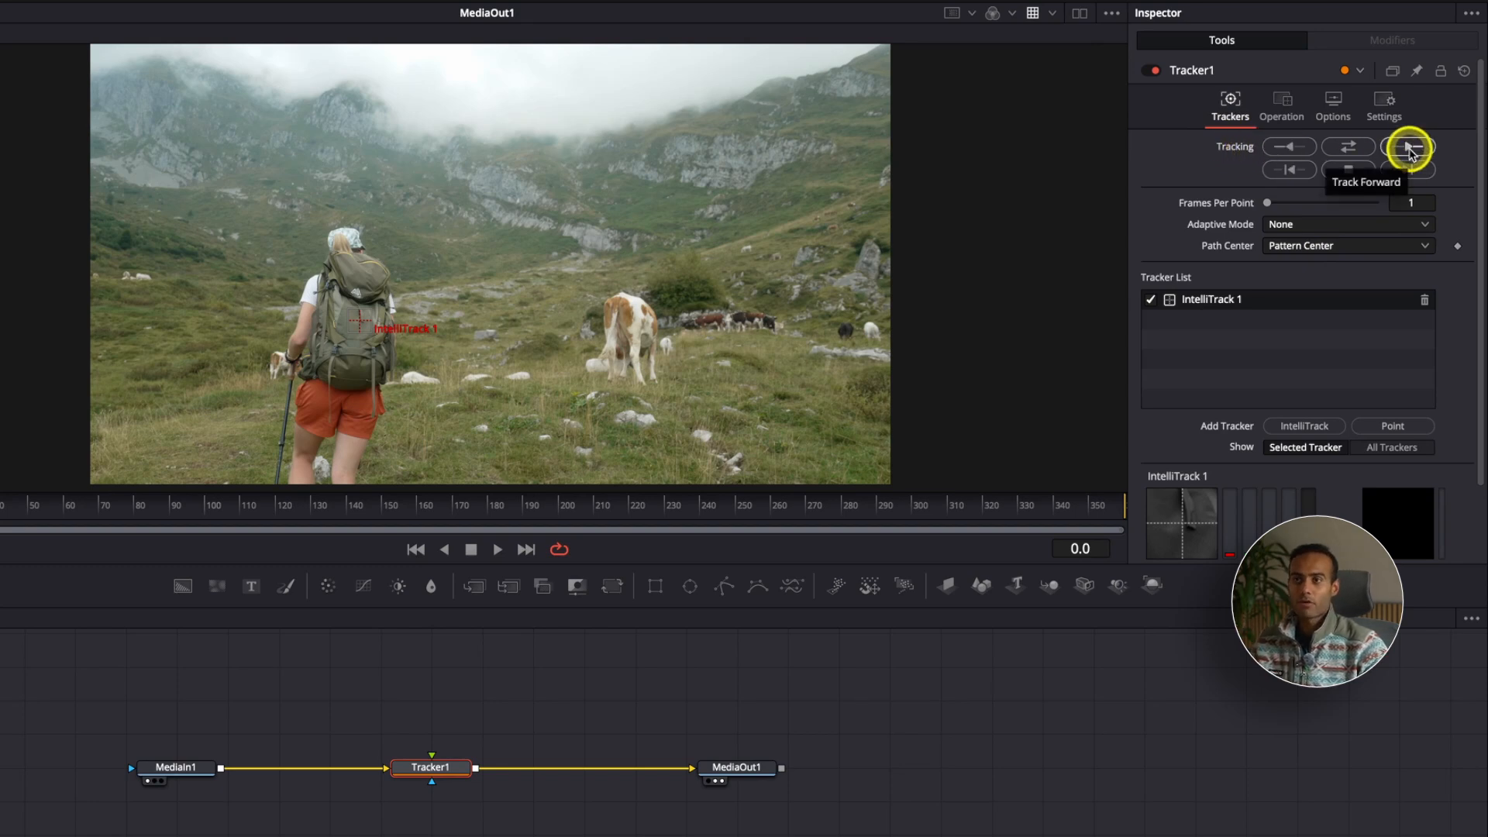
left_click(1408, 149)
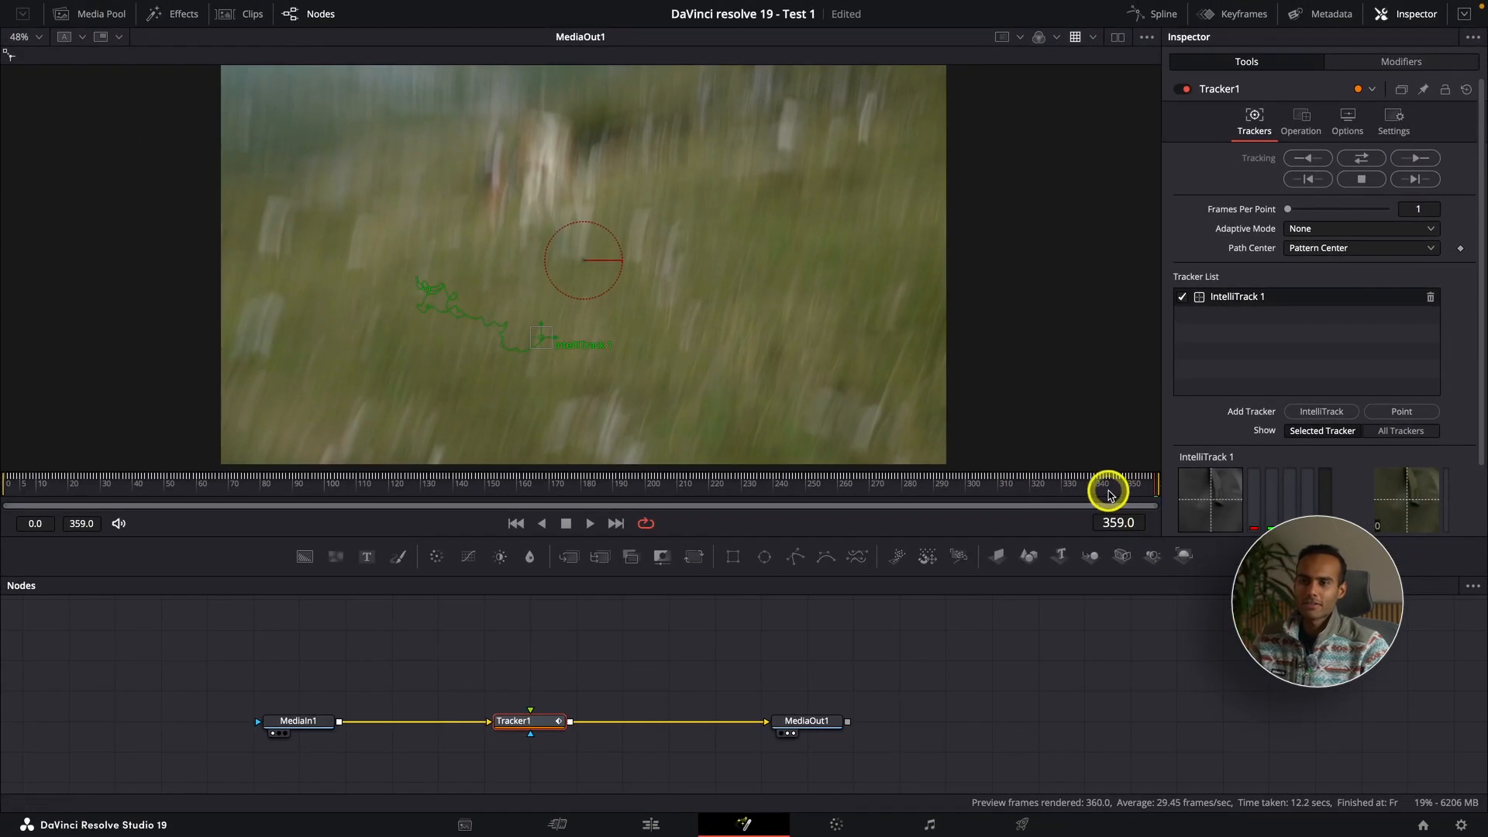
Step: Trim the blurred end off the C2687 clip at 00:08:10:05 in the edit timeline and reopen the clip in Fusion
left_click(1073, 514)
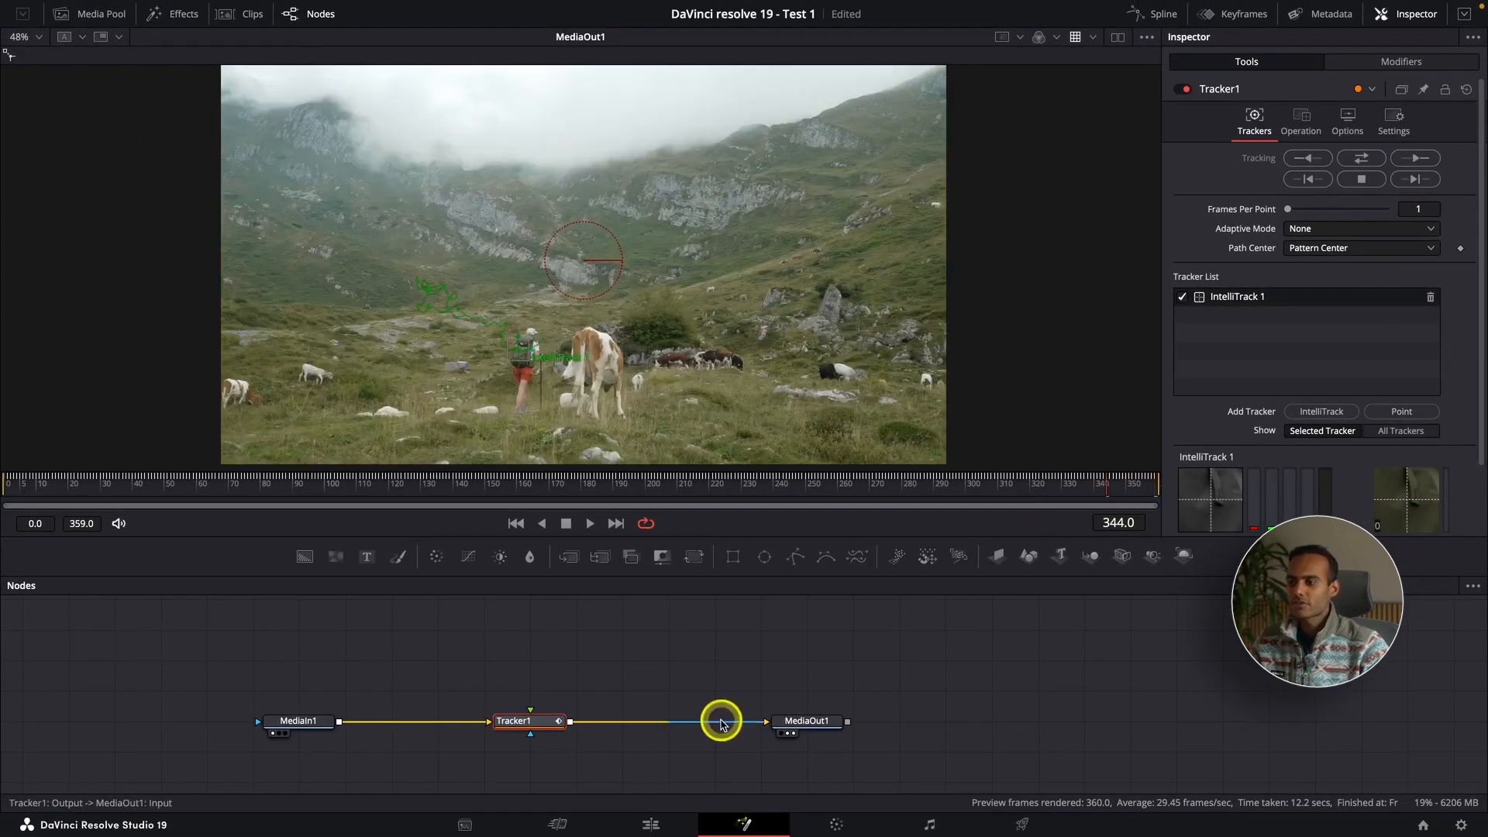
left_click(651, 825)
key("super+equal")
key("super+equal")
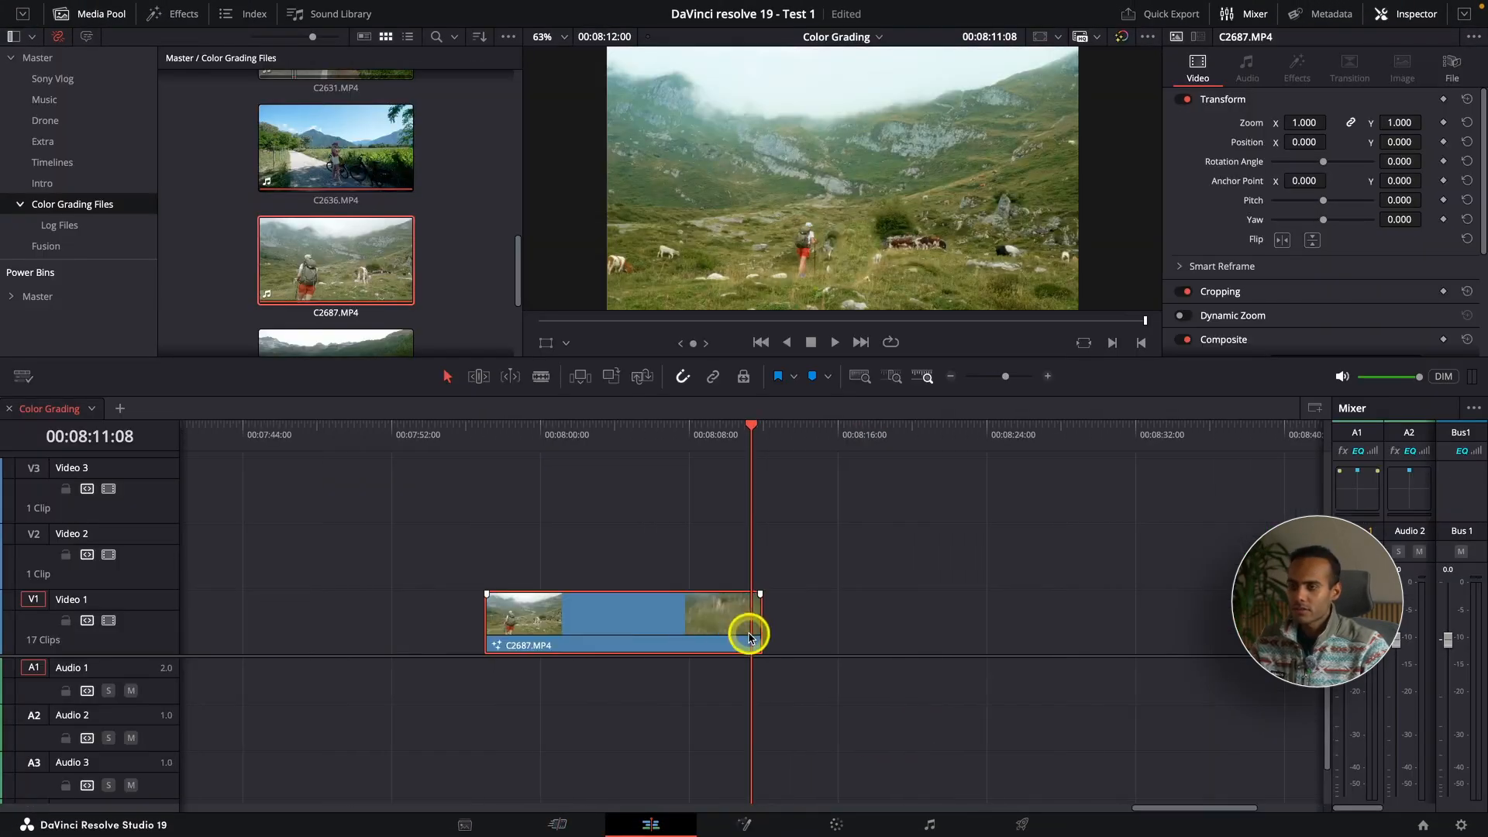
left_click(730, 445)
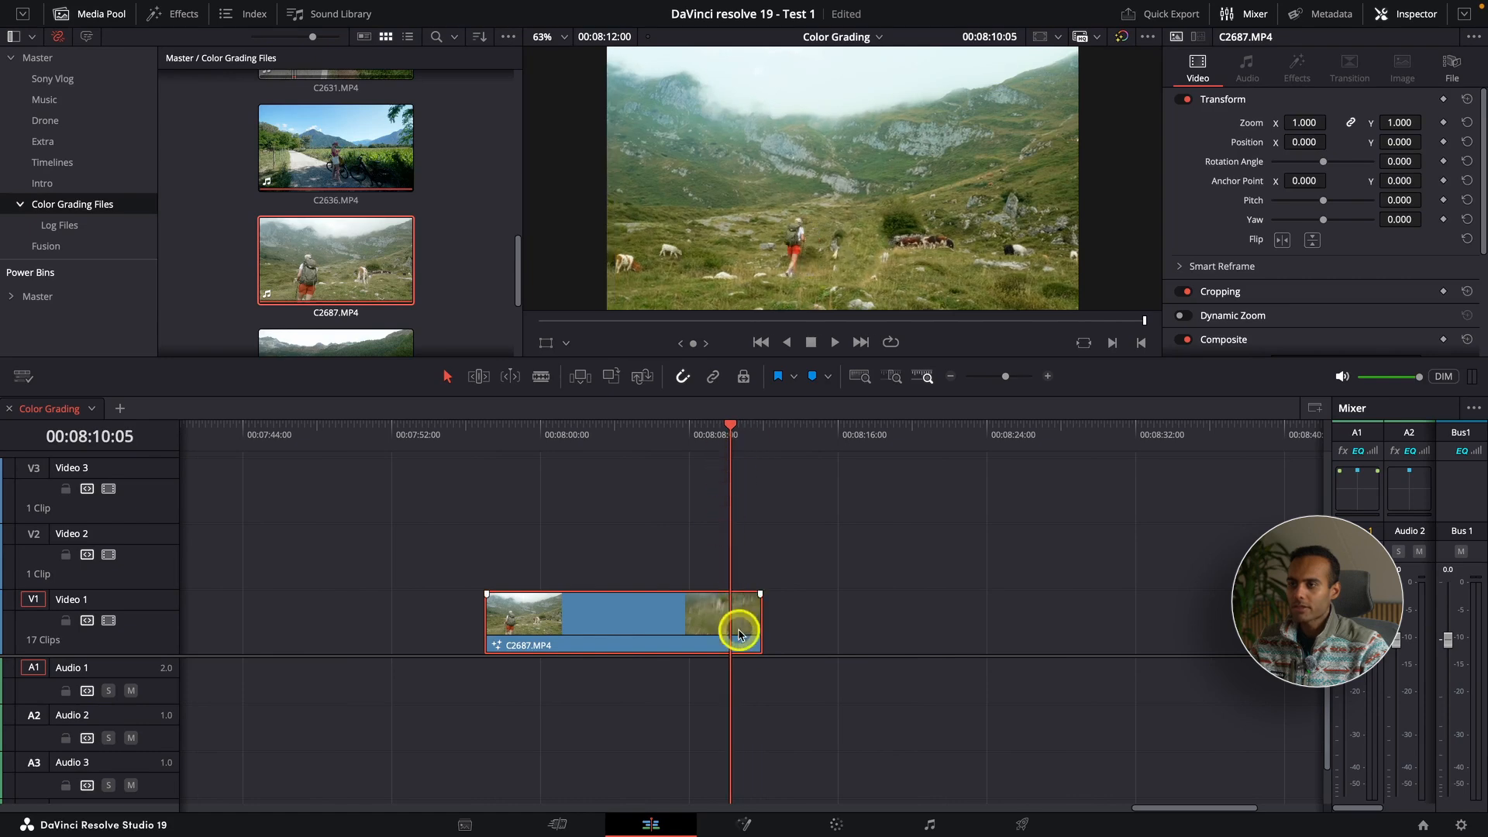
key("shift+bracketright")
left_click(744, 823)
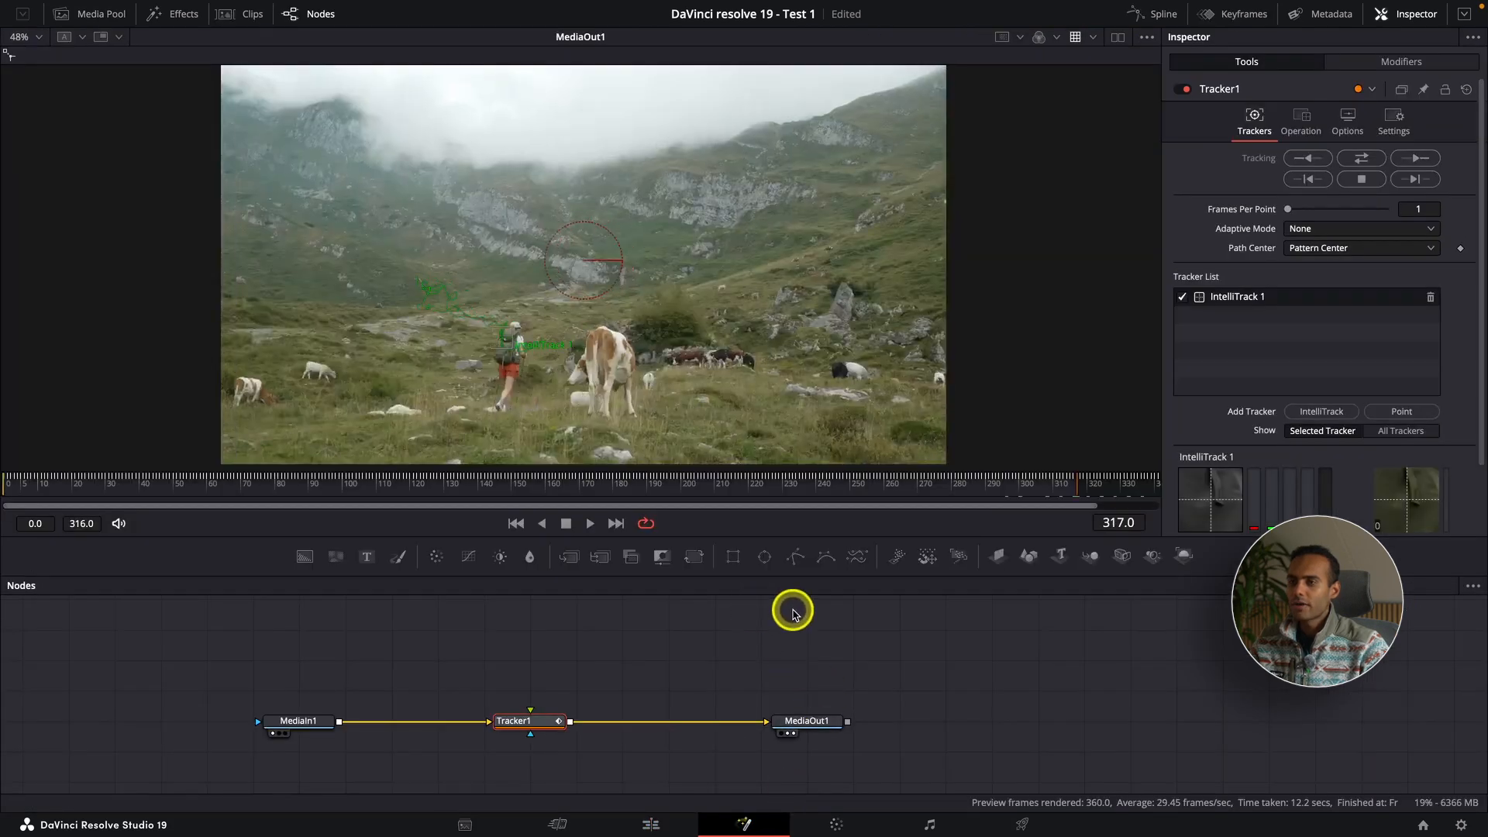
Step: Check the backpack's motion track at frame 316 and at the first frame
left_click(1075, 490)
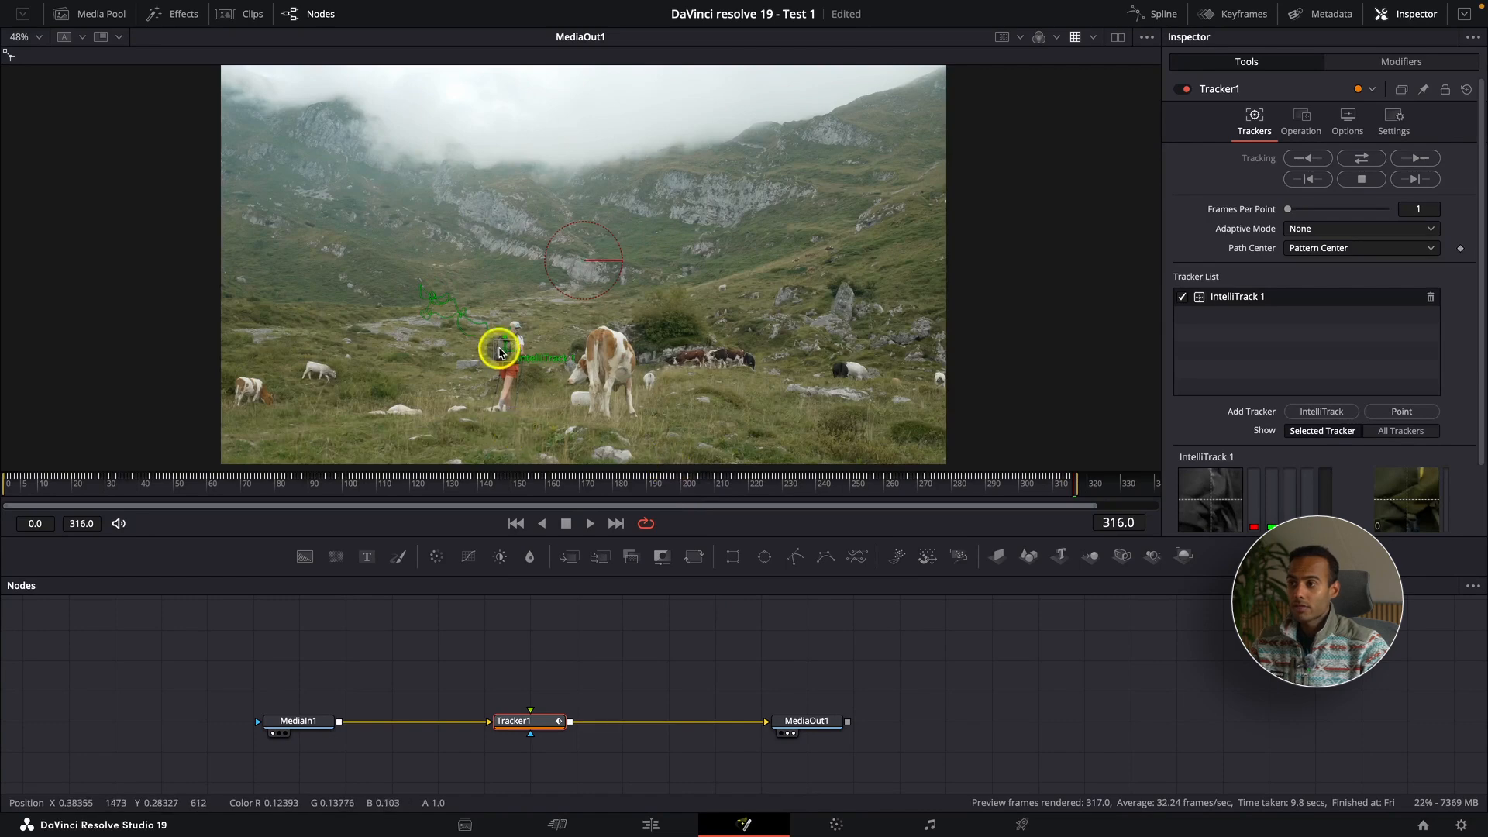
left_click(4, 490)
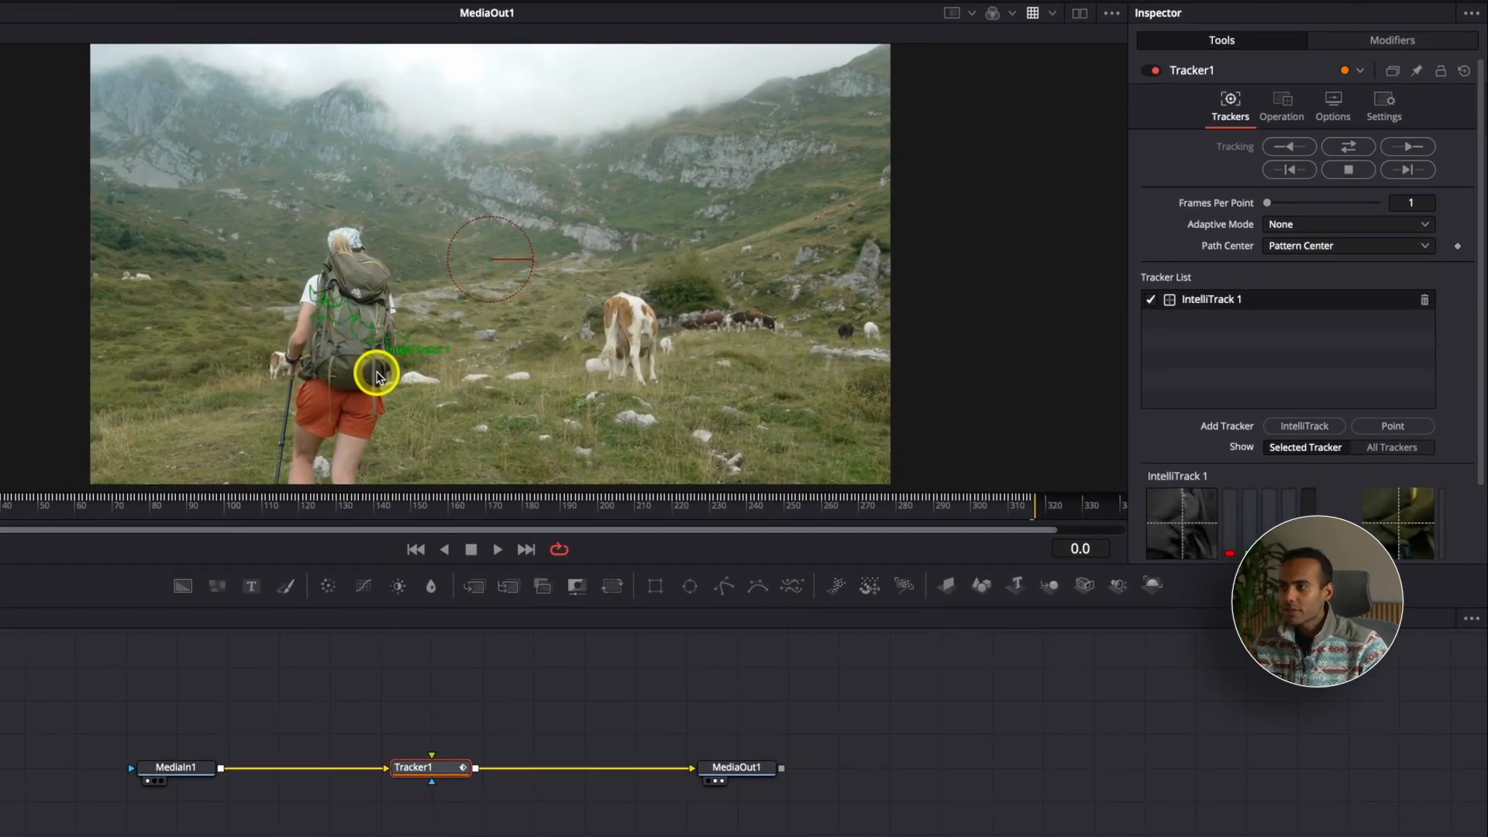
left_click_drag(377, 378, 339, 311)
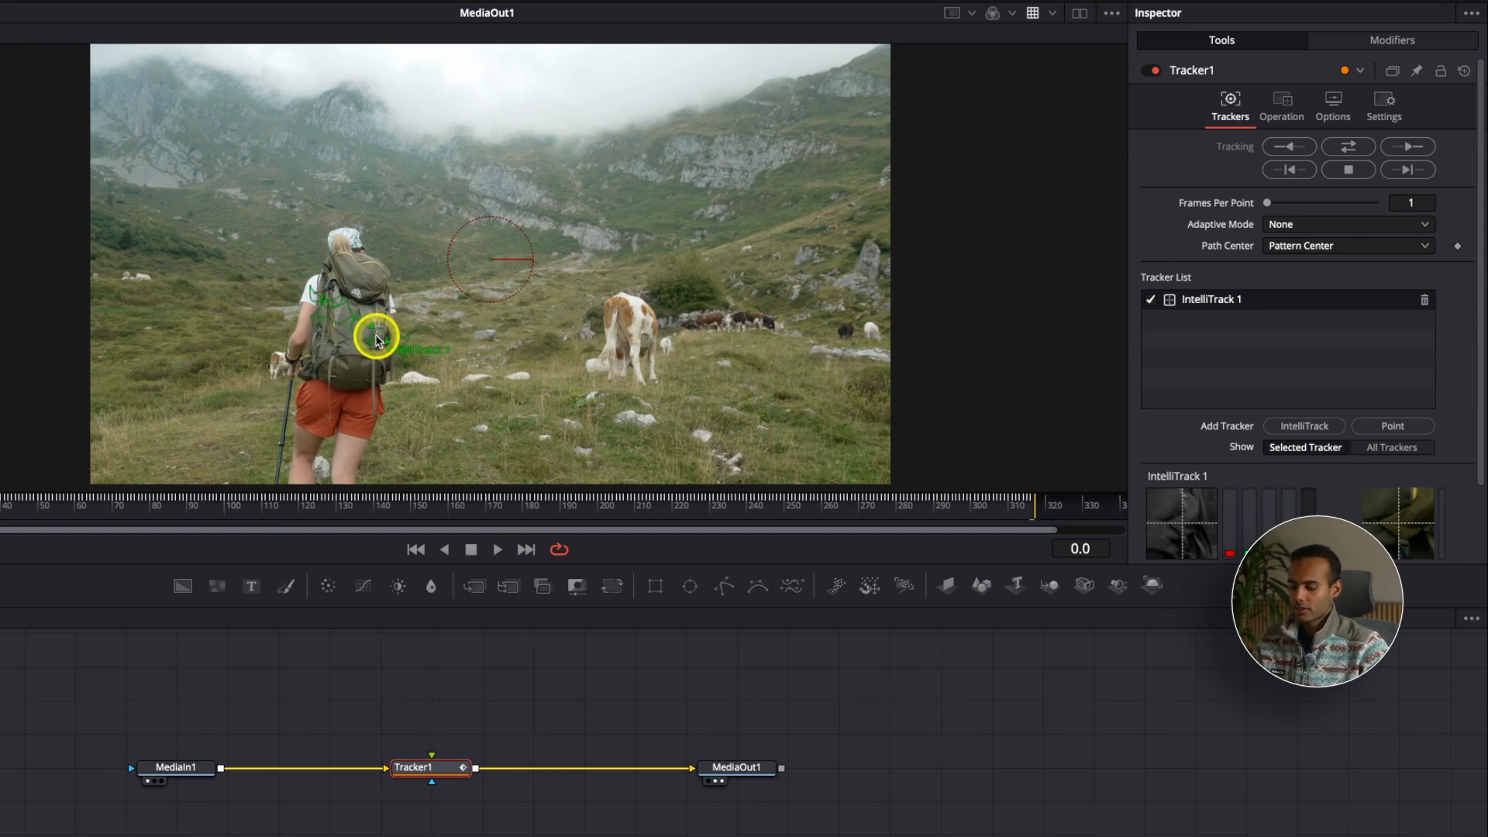
Step: Shift Tracker1 closer to MediaIn1 and add an unconnected Text+ node above it
left_click_drag(422, 768, 382, 765)
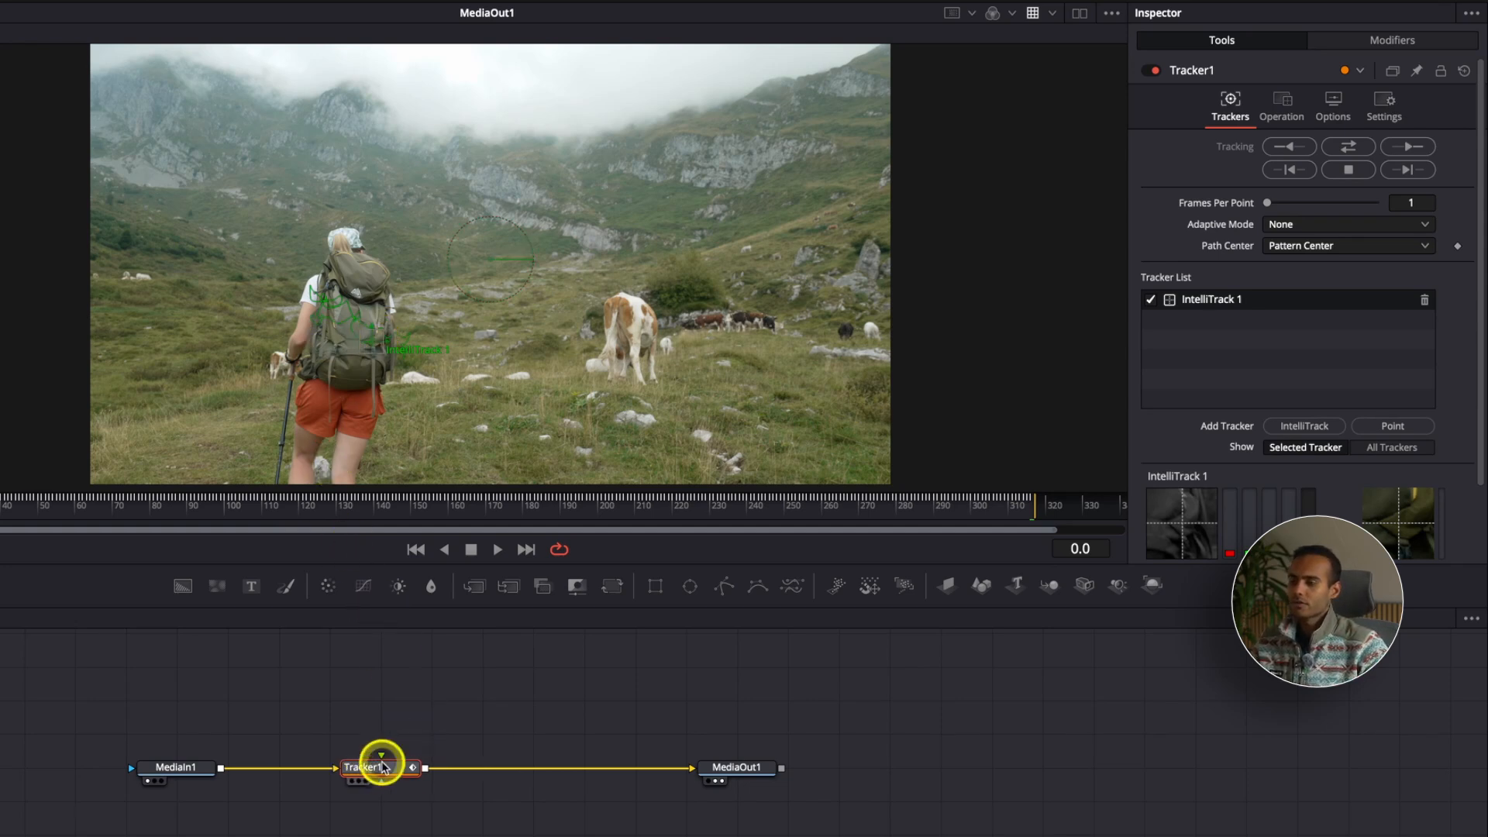
left_click(392, 699)
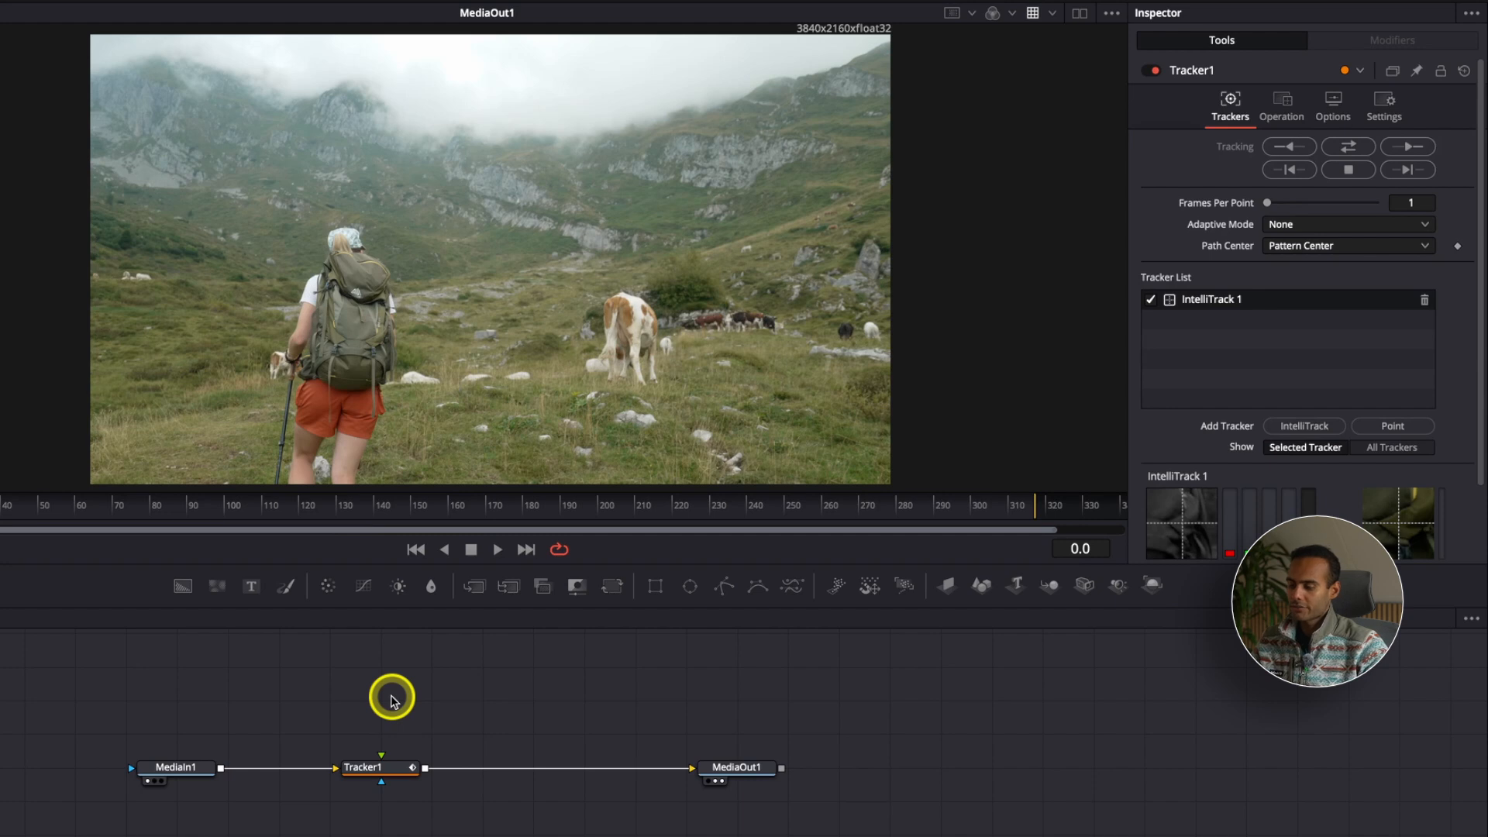
key("shift+space")
type("text")
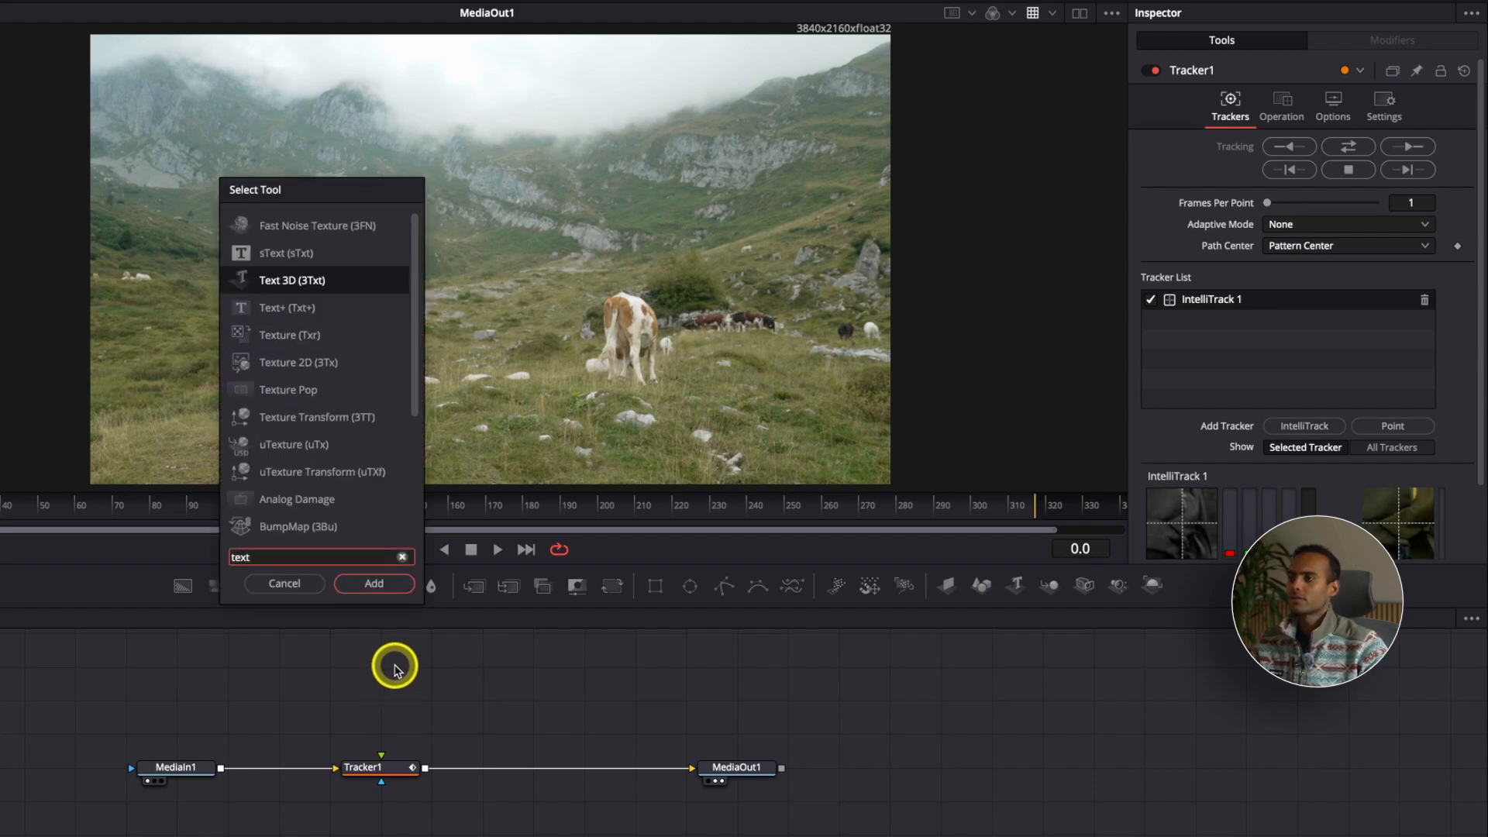
left_click(311, 308)
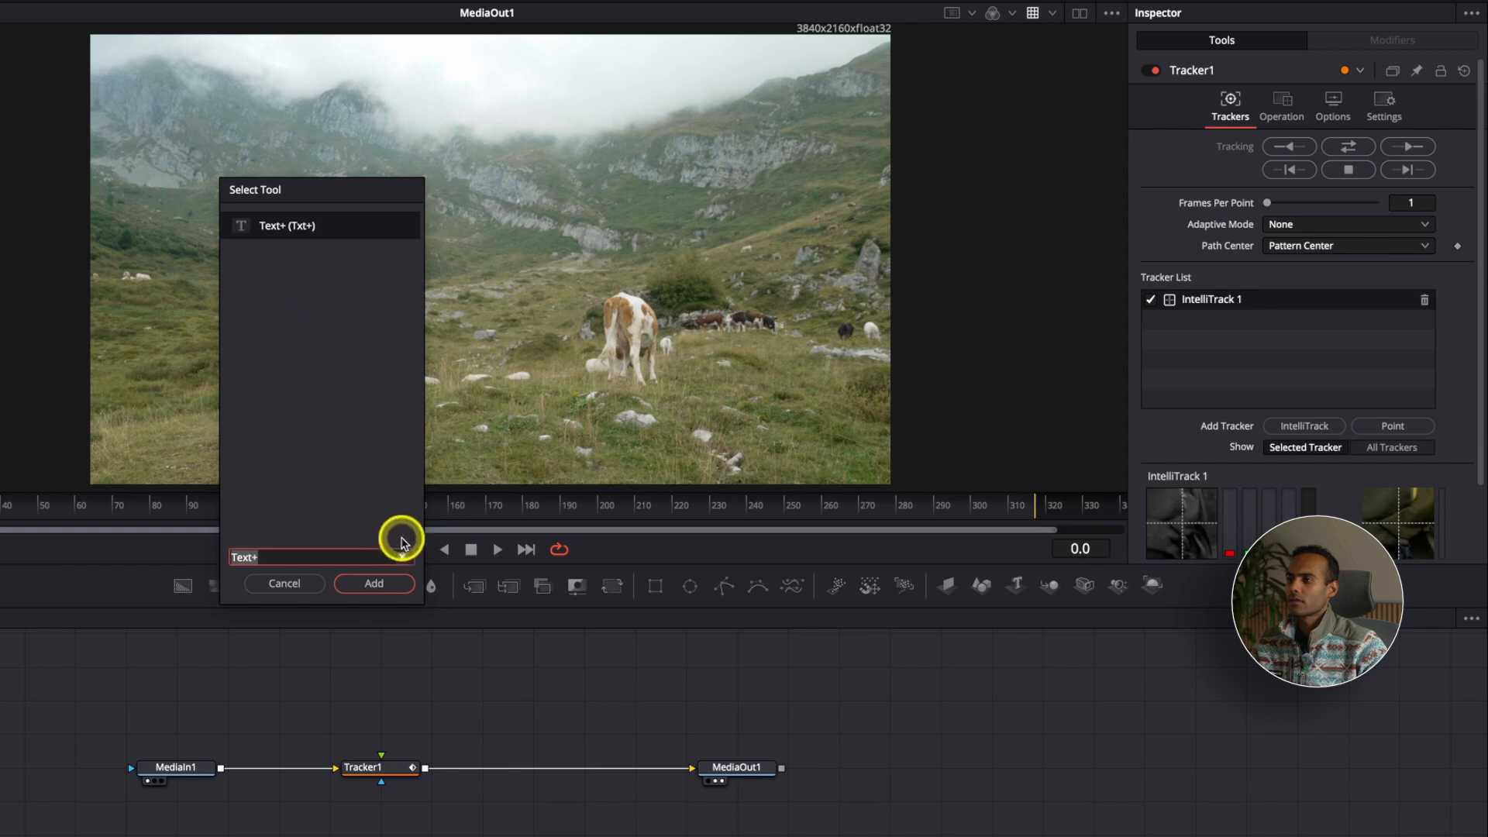
left_click(374, 584)
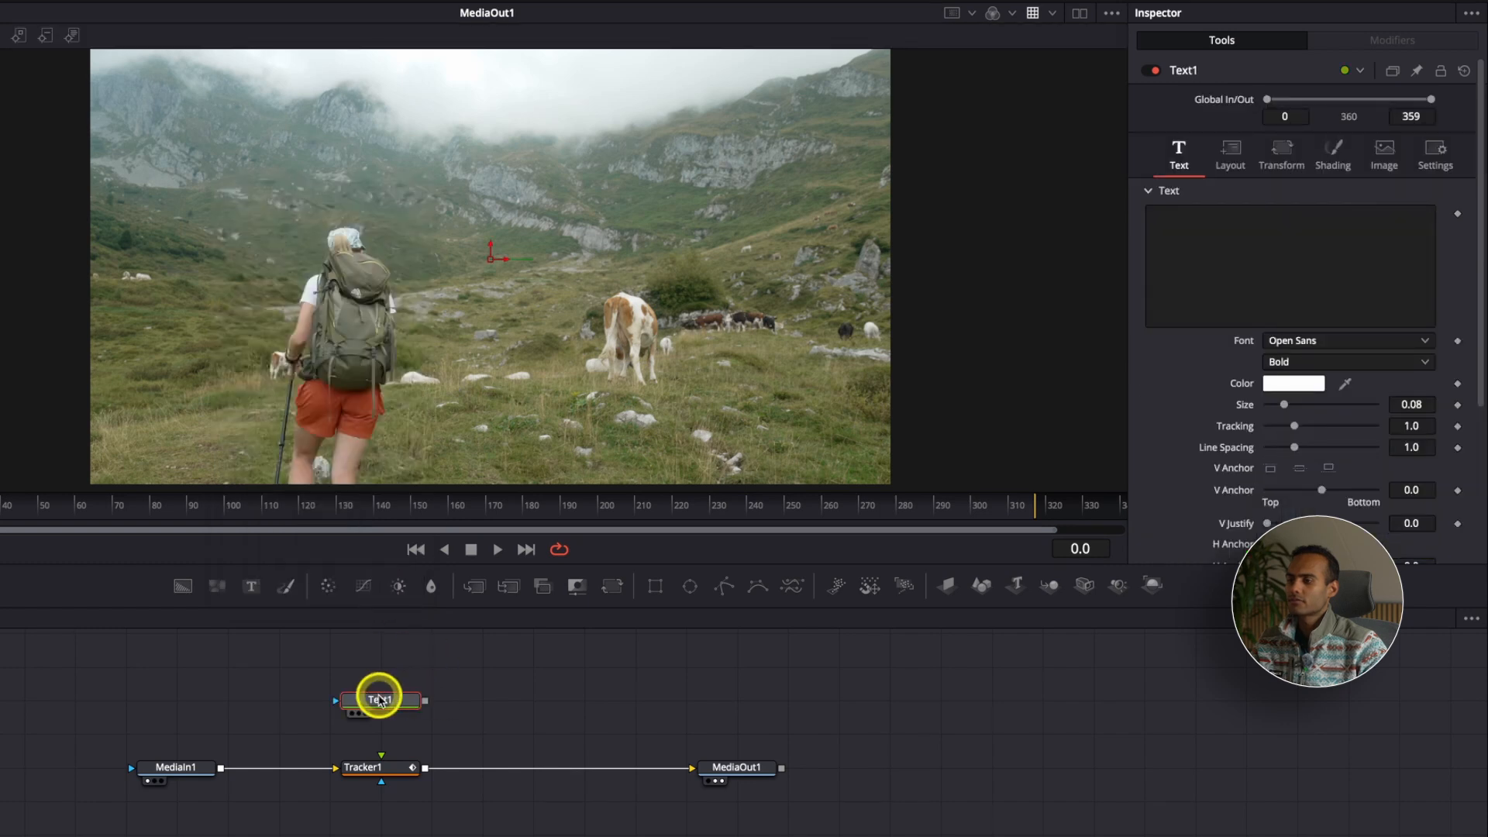
Step: Raise Text1 above Tracker1, connect its output to Tracker1's green foreground input, and set its text to "Bag"
left_click_drag(379, 696, 378, 676)
left_click(380, 768)
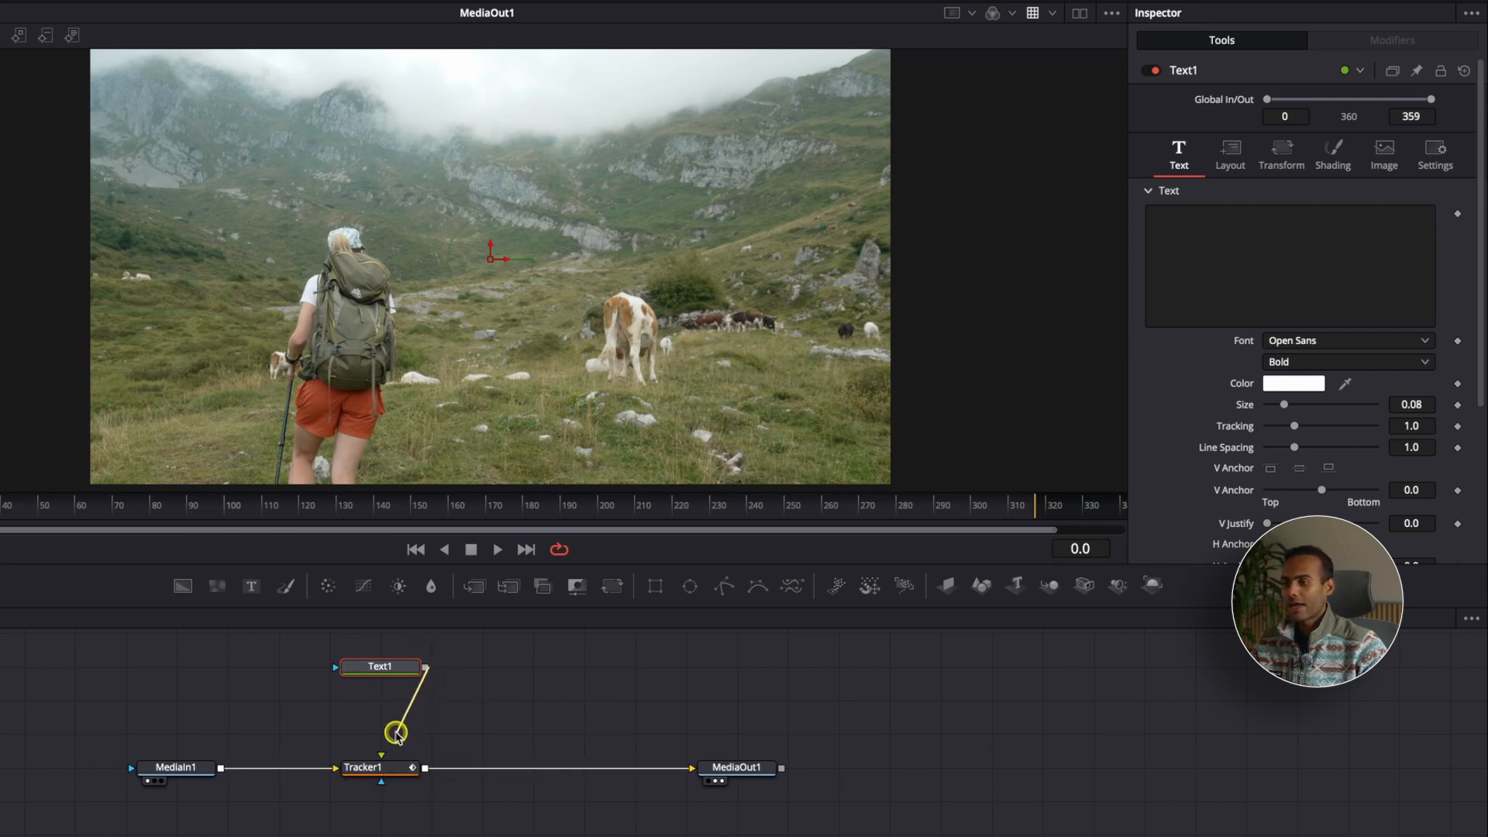
left_click_drag(379, 756, 379, 752)
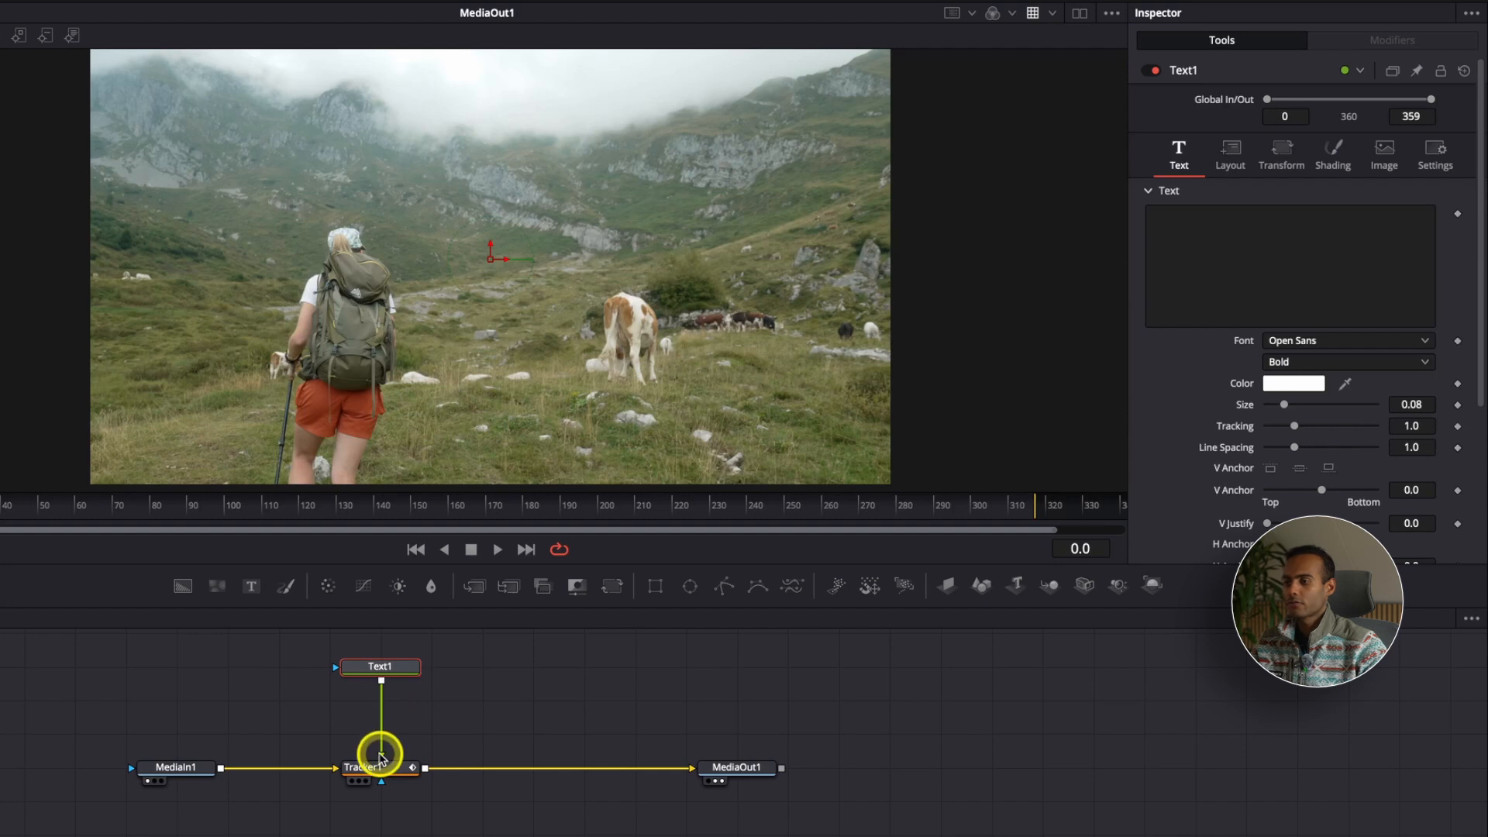
left_click(1232, 219)
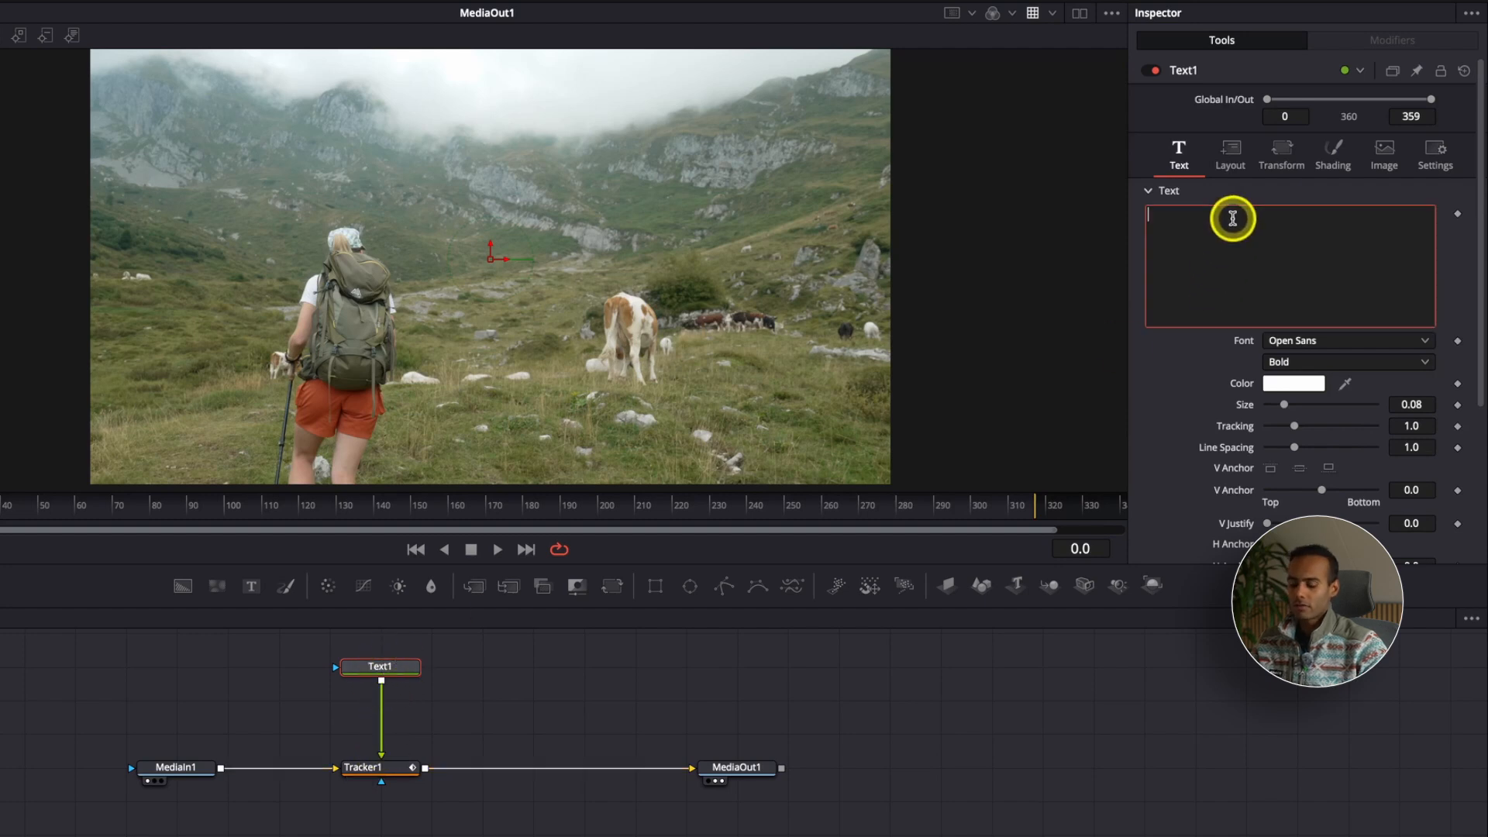
type("Bag")
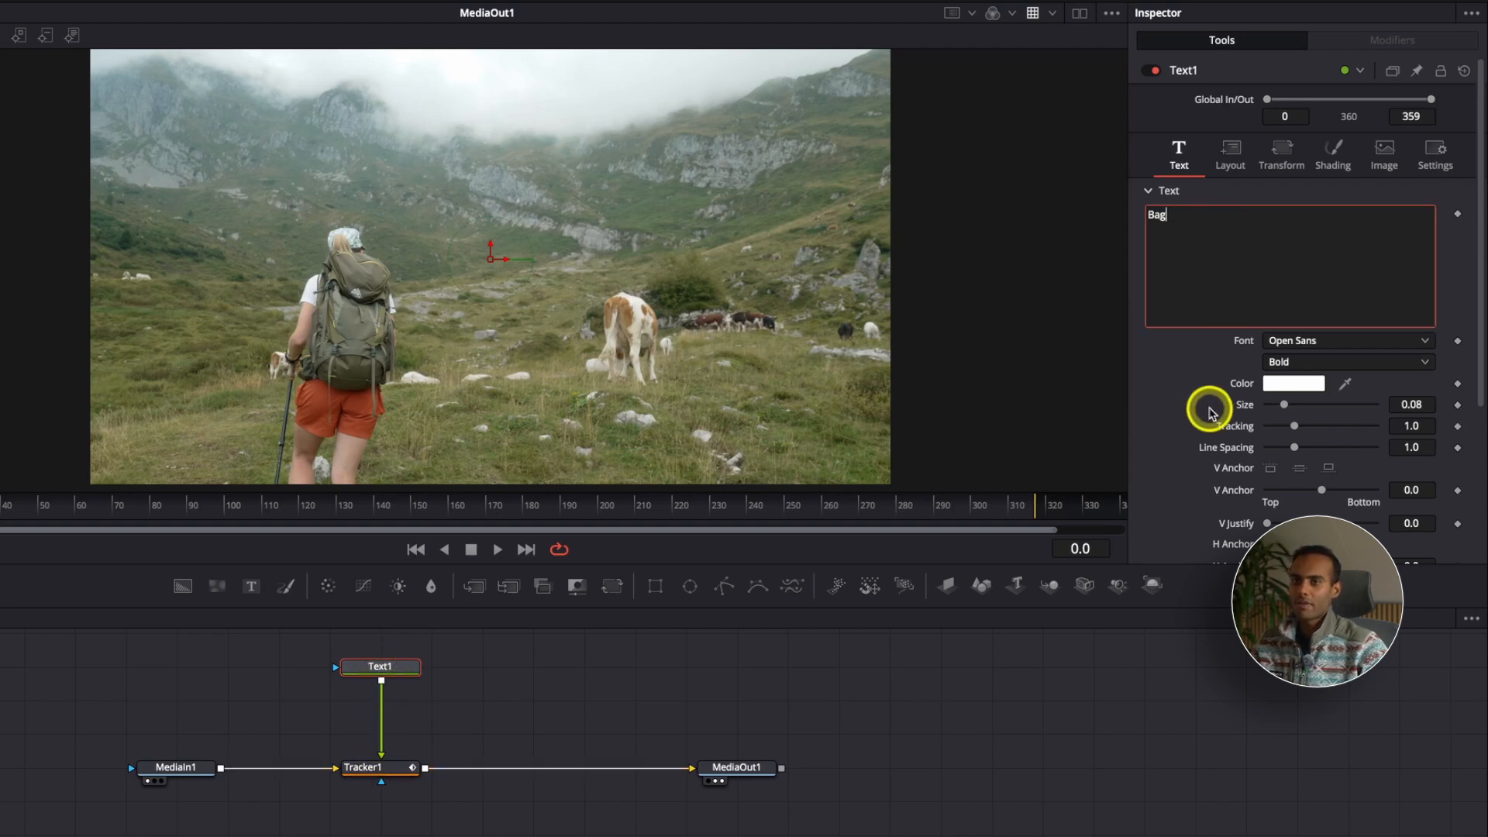
left_click(1188, 393)
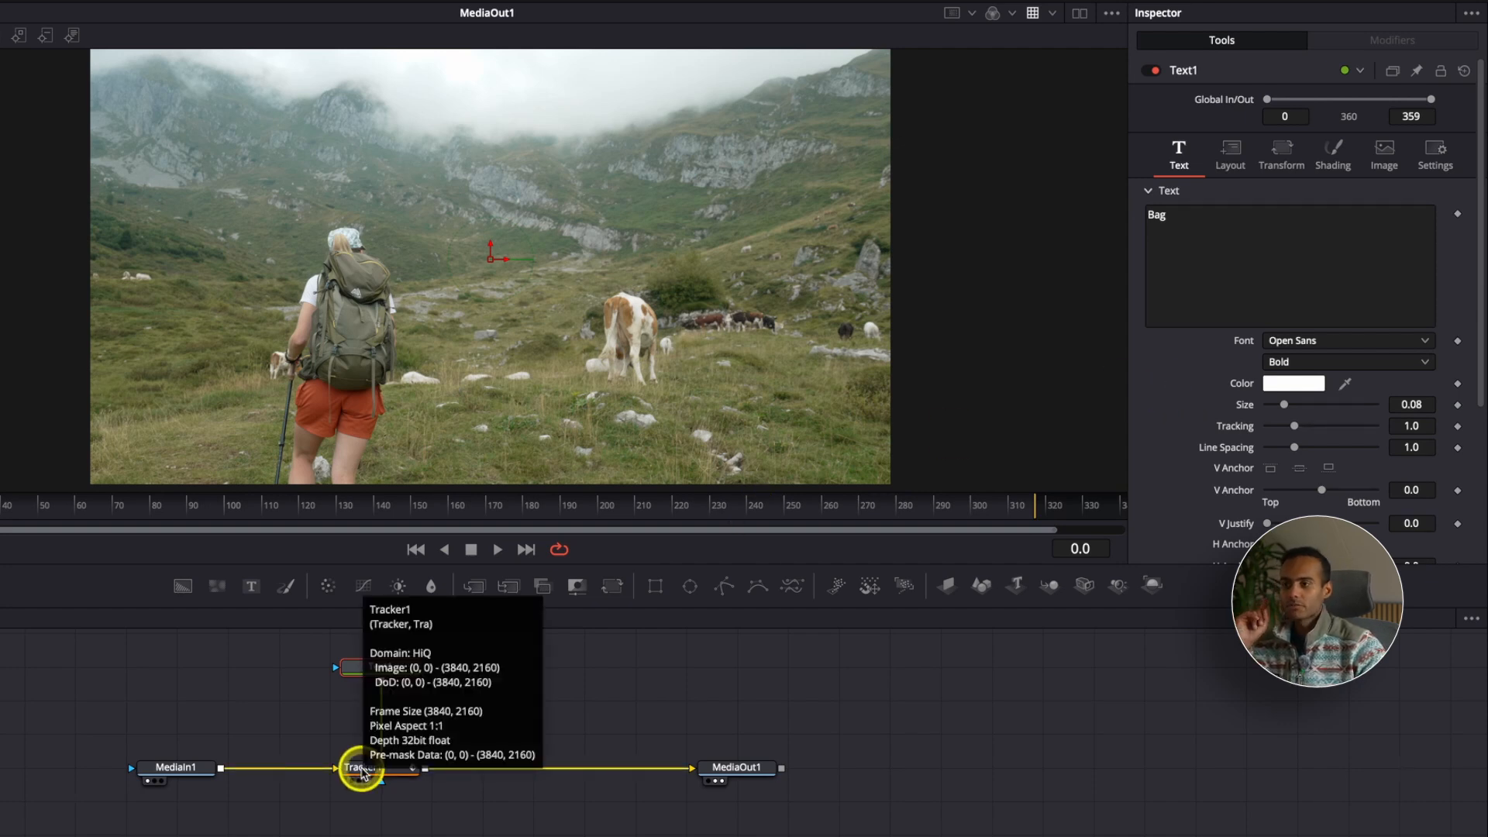
Step: Set Tracker1's operation to Match Move
left_click(361, 769)
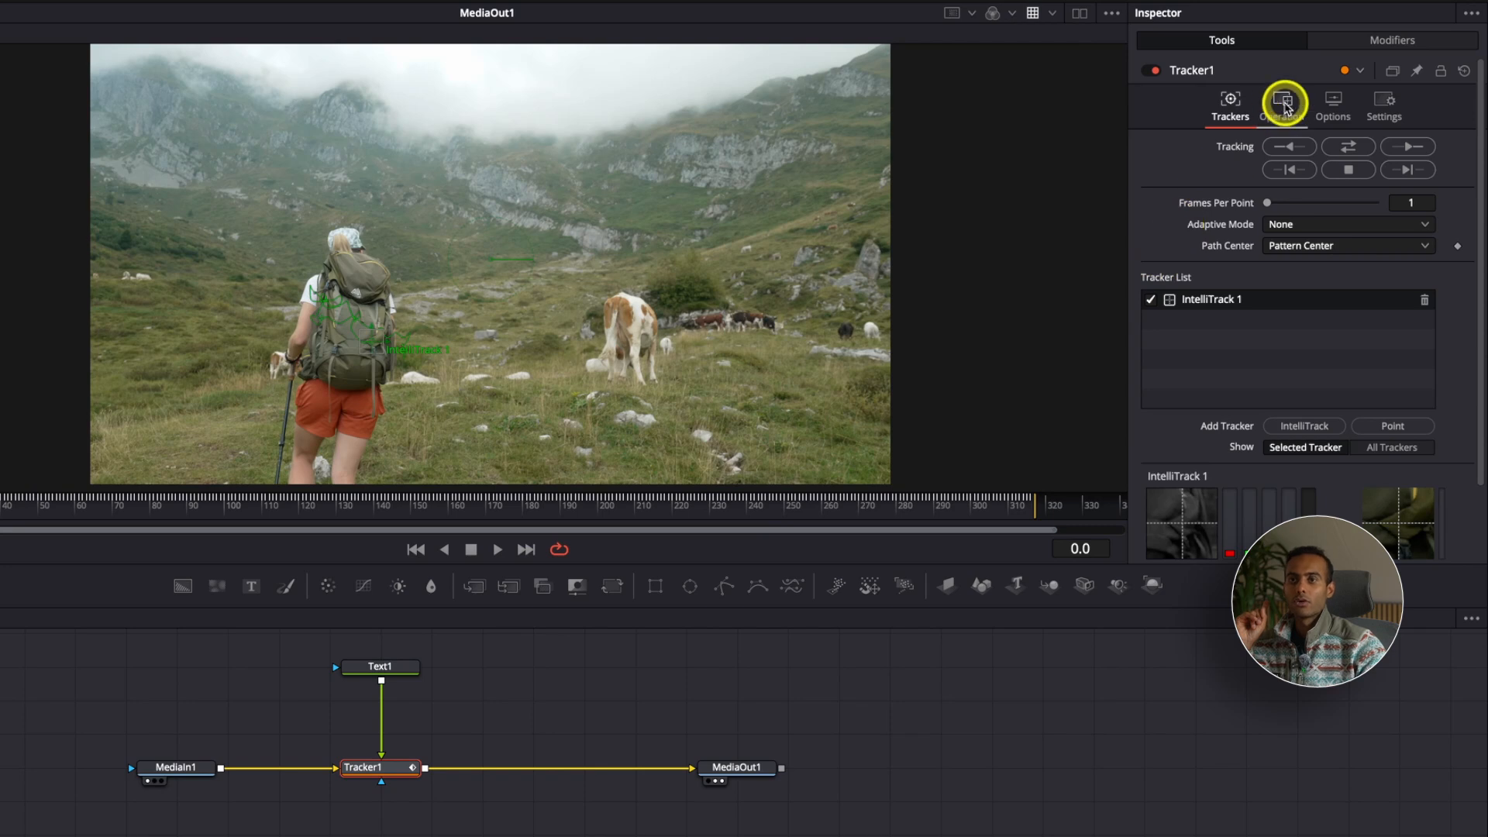
left_click(1282, 100)
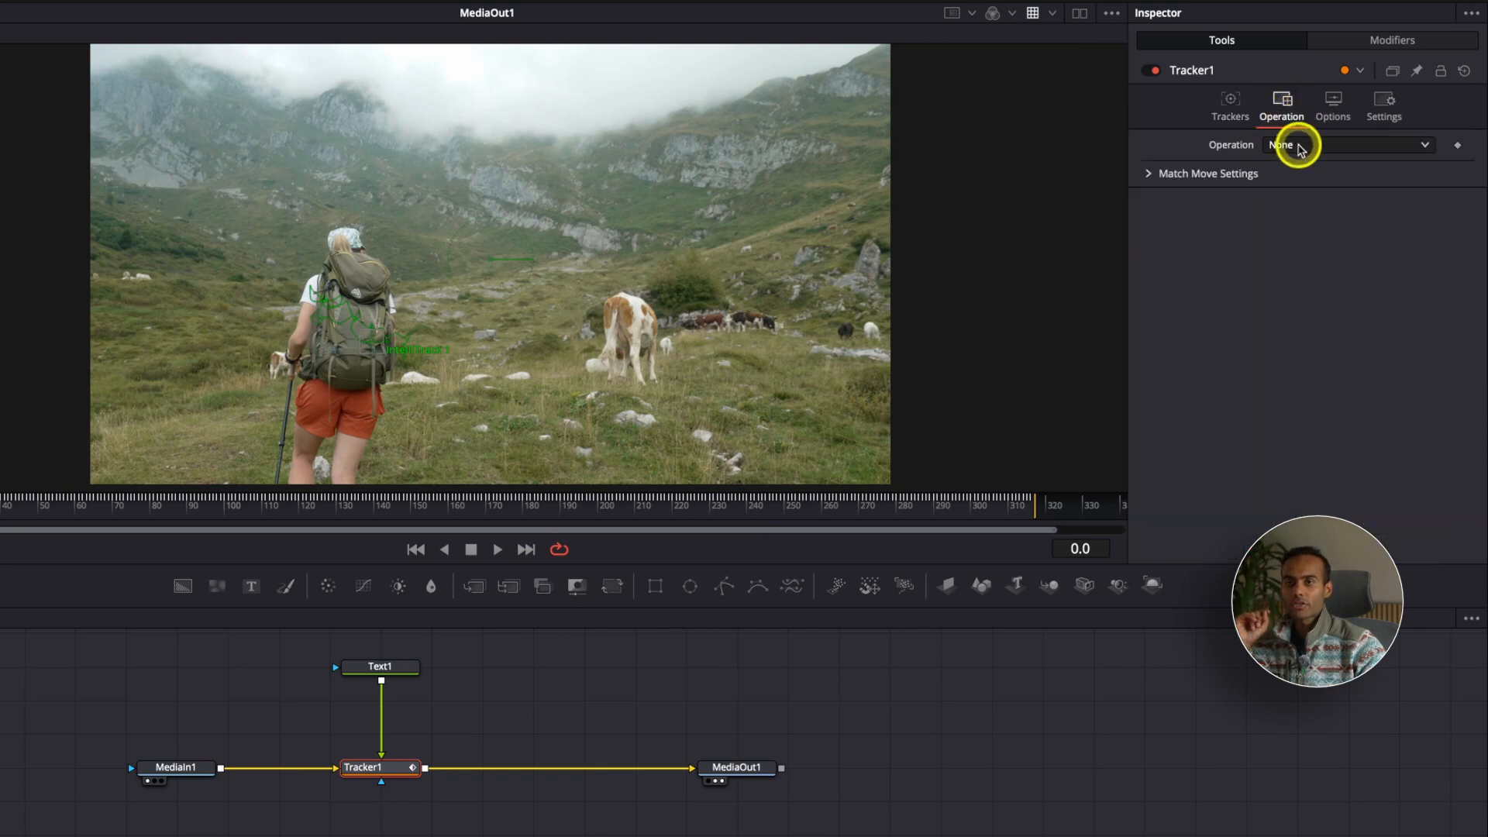
left_click(1299, 147)
left_click(1302, 186)
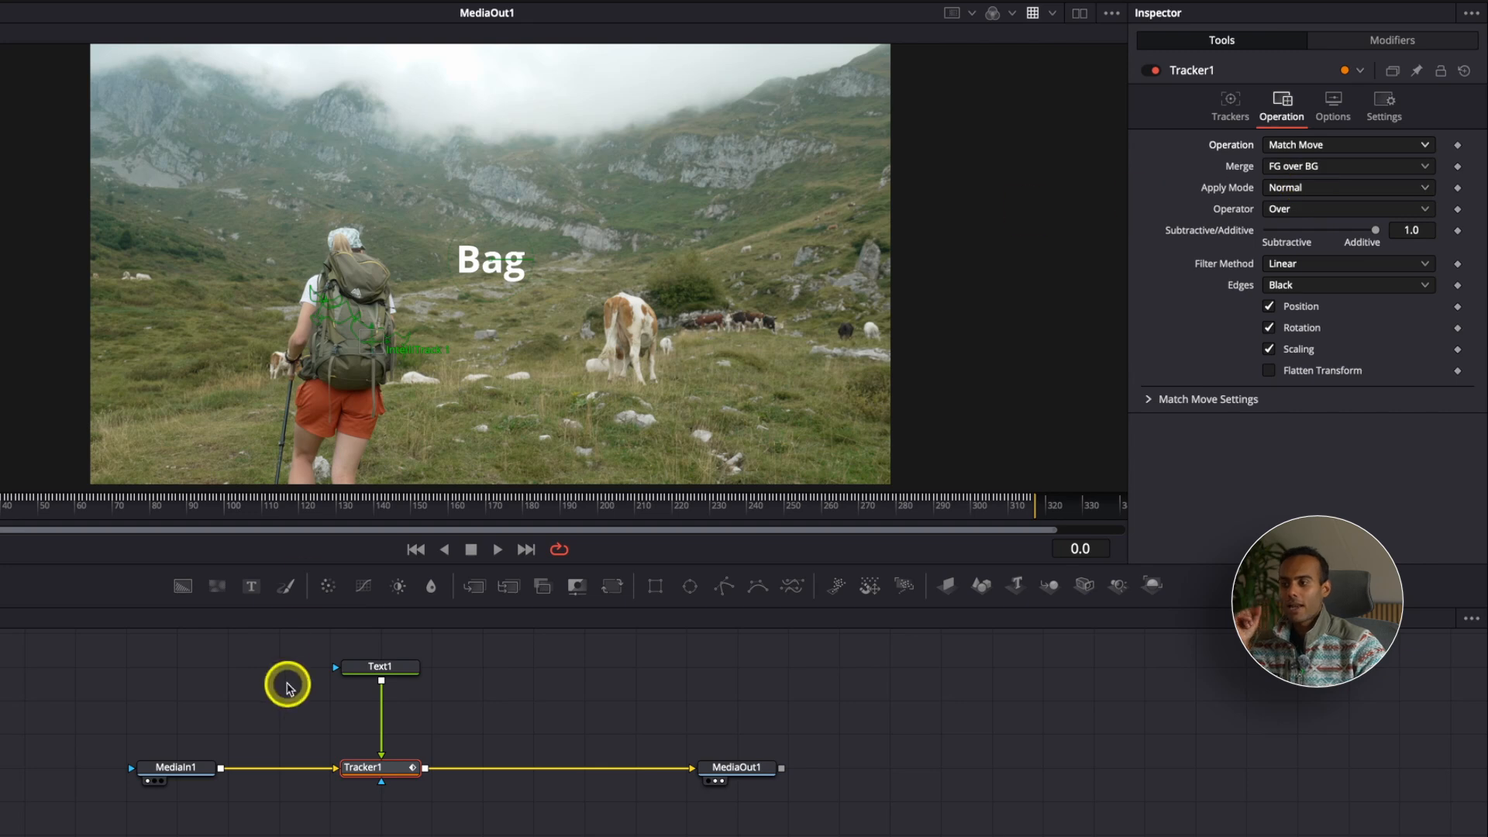
Step: Check the "Bag" title in the edit timeline and play the Fusion composition to compare its motion with the hiker's
left_click(376, 665)
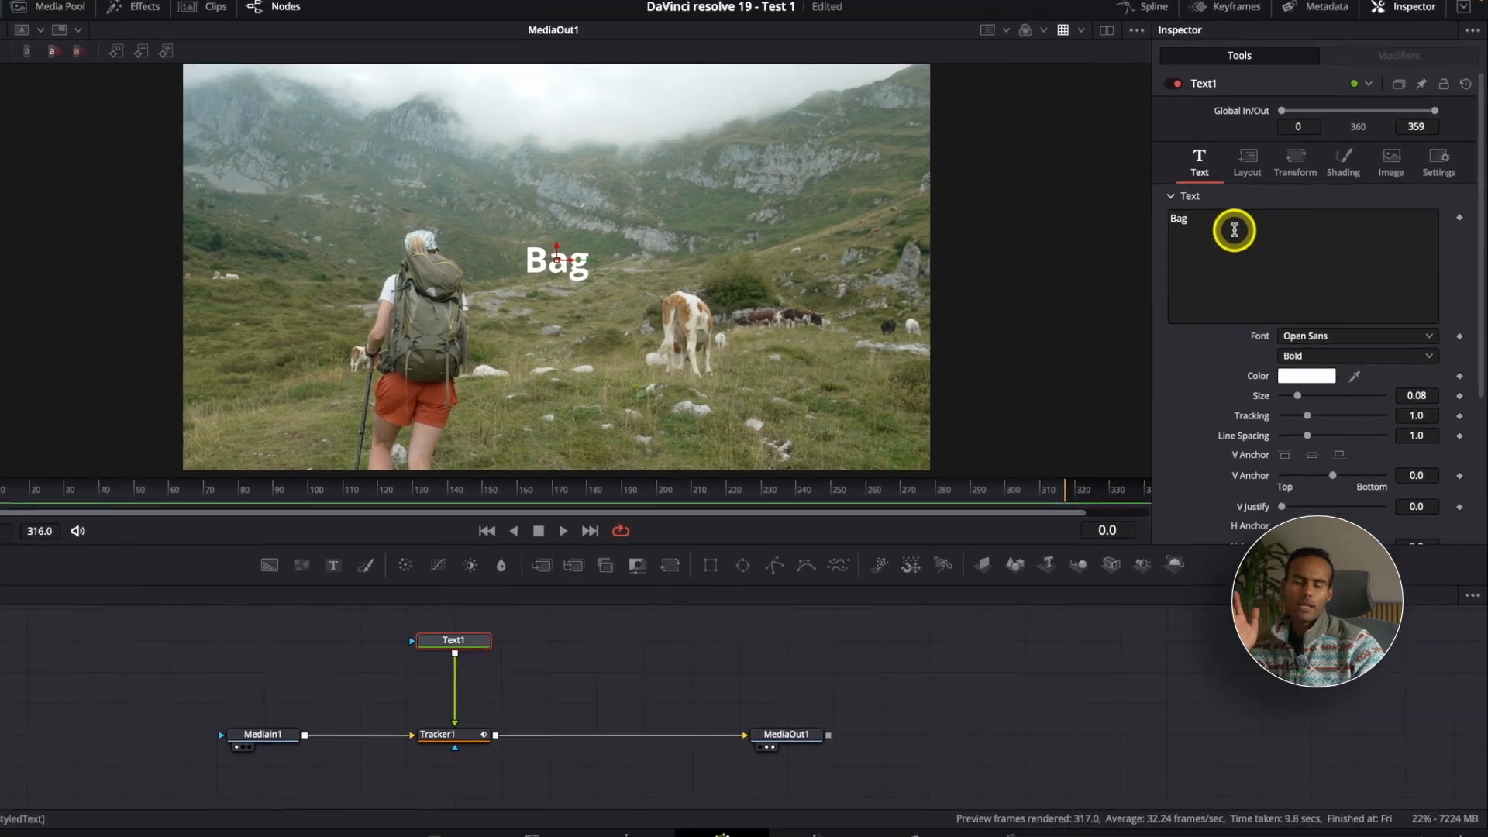
left_click(671, 823)
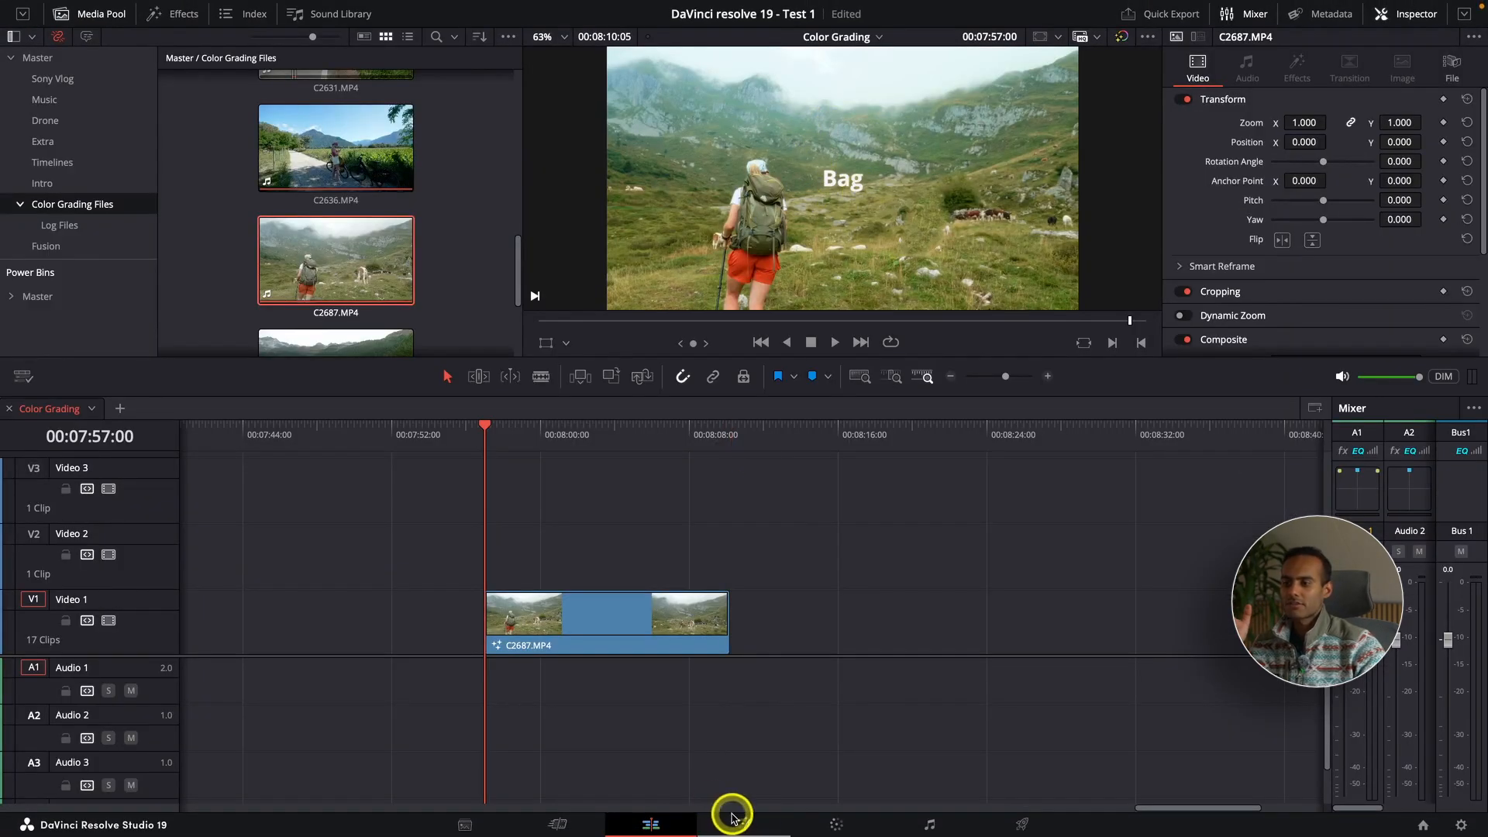
left_click(732, 820)
left_click(482, 632)
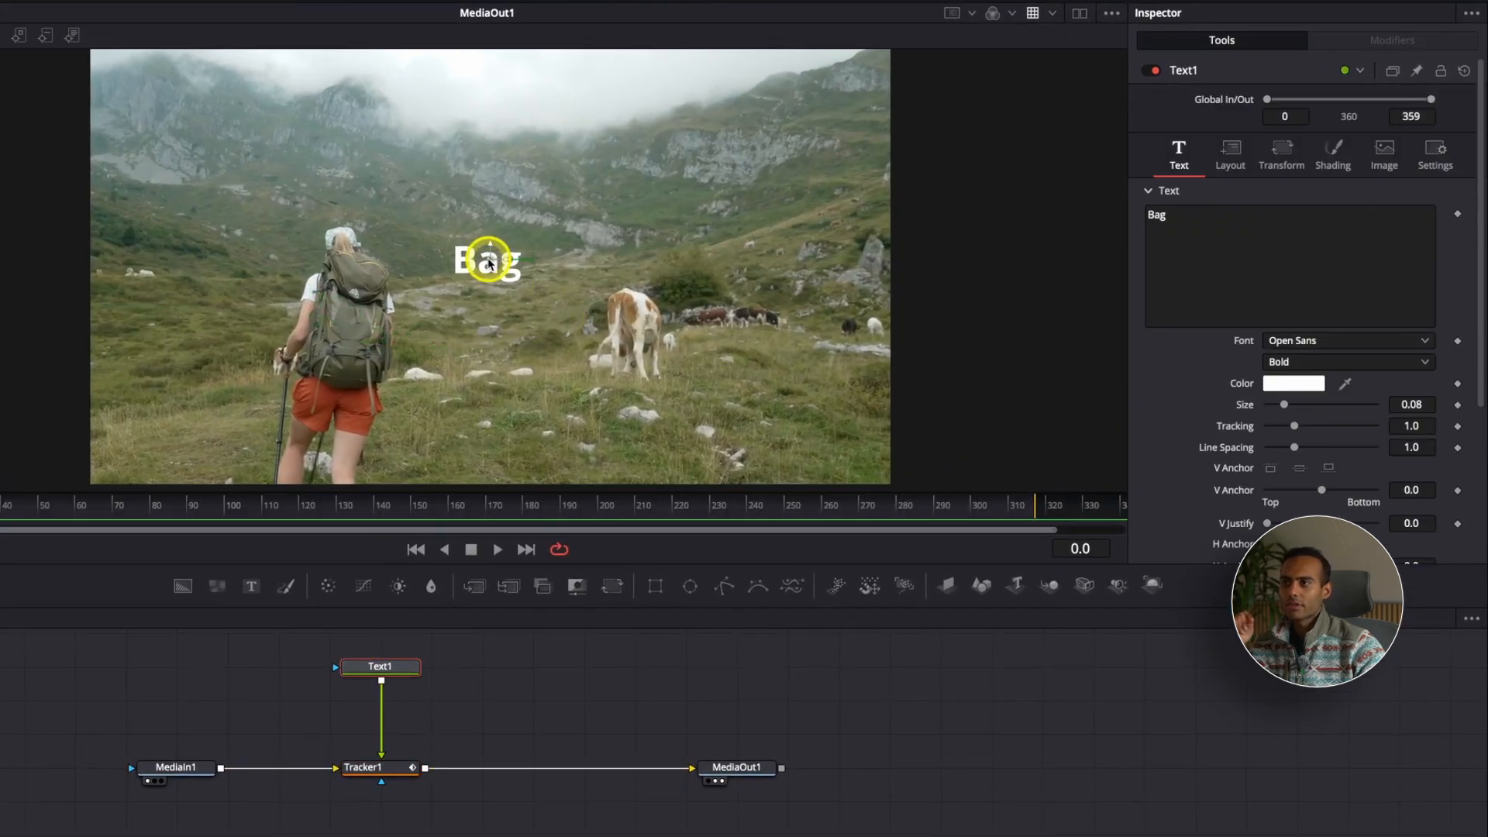
mouse_move(489, 264)
left_mouse_down()
mouse_move(355, 316)
mouse_move(489, 259)
left_mouse_up()
key("space")
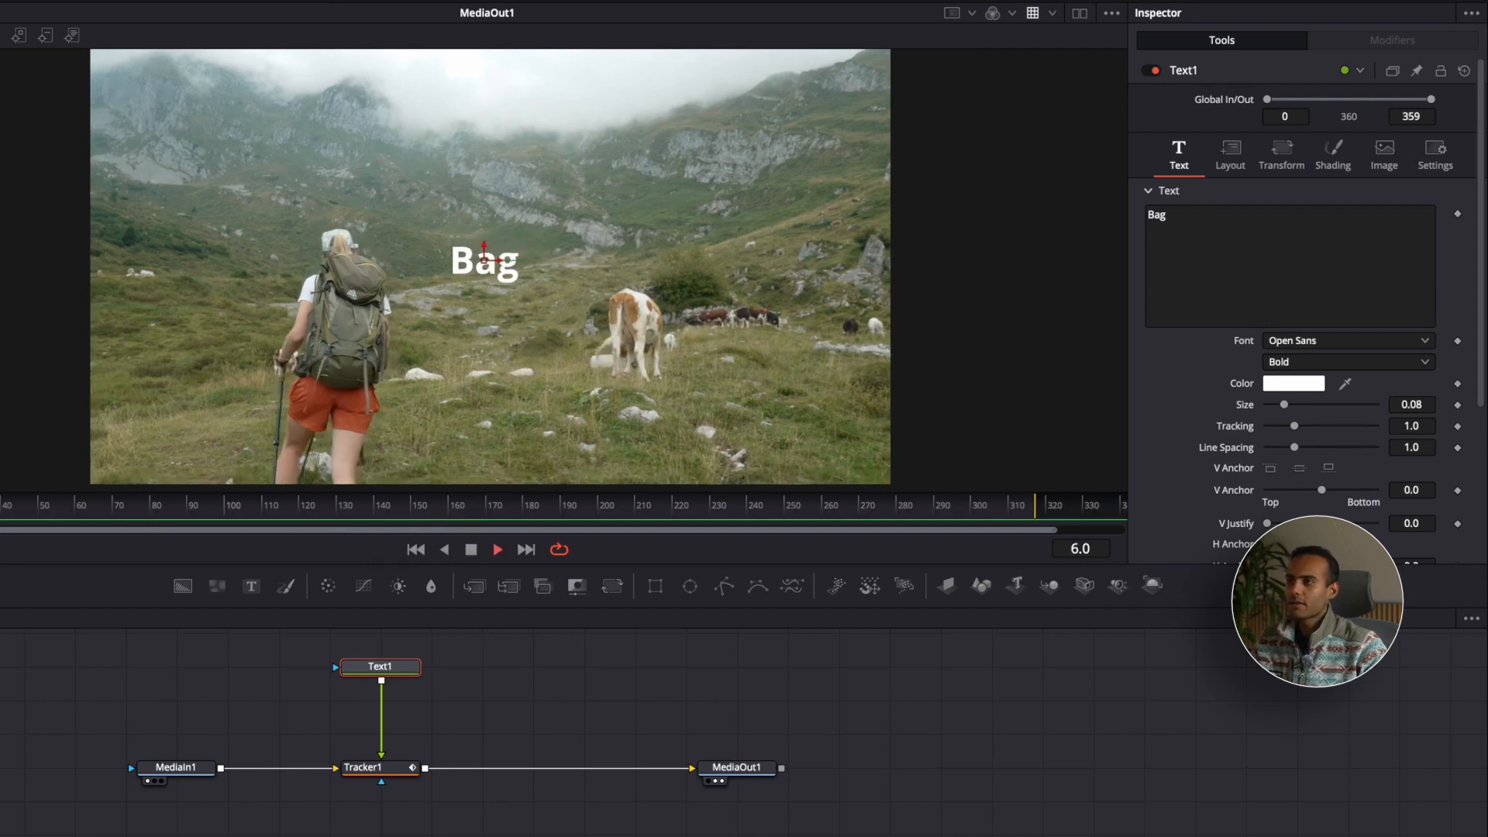
key("space")
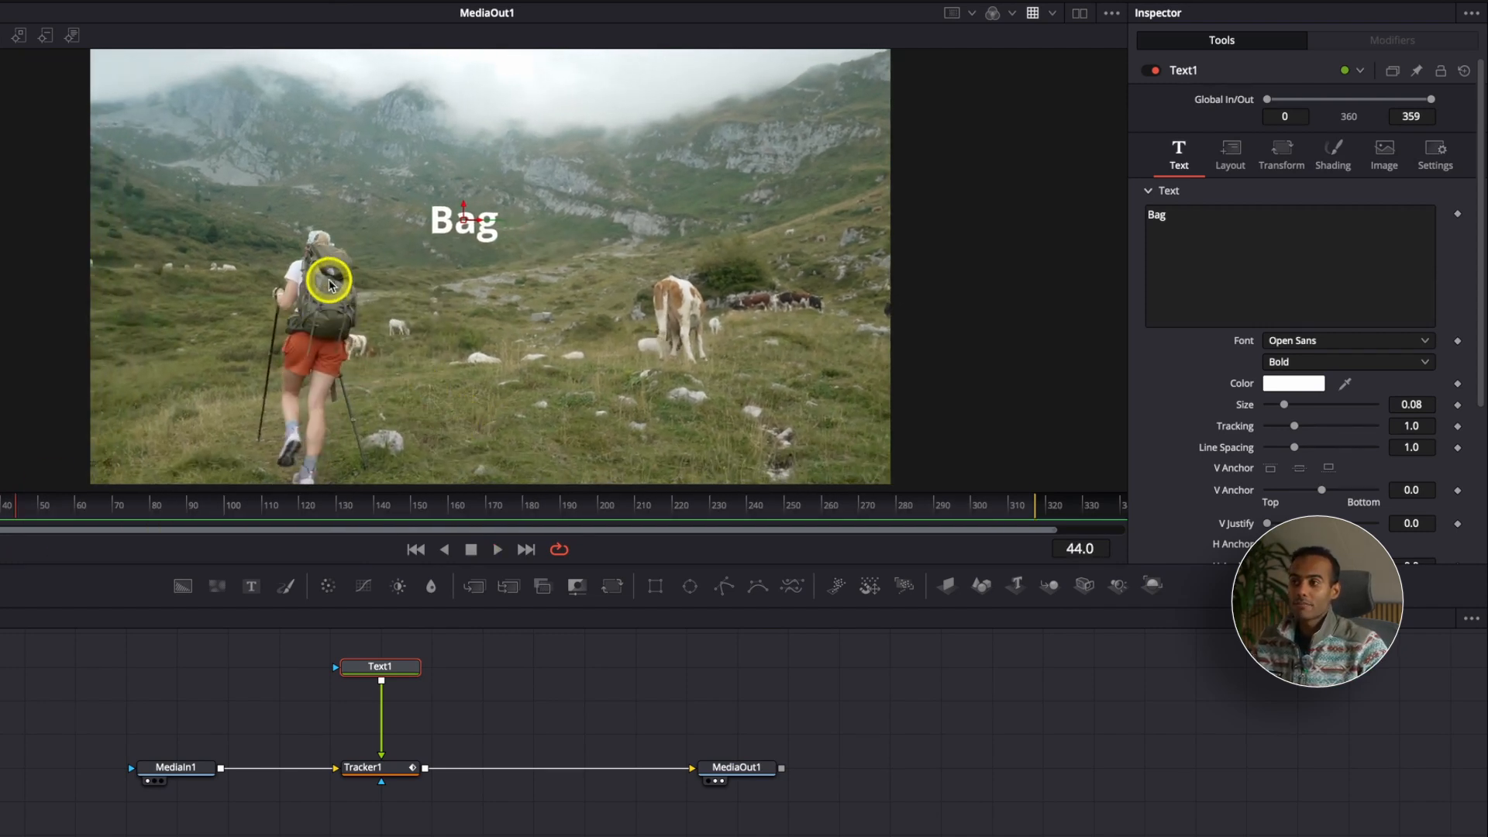
key("space")
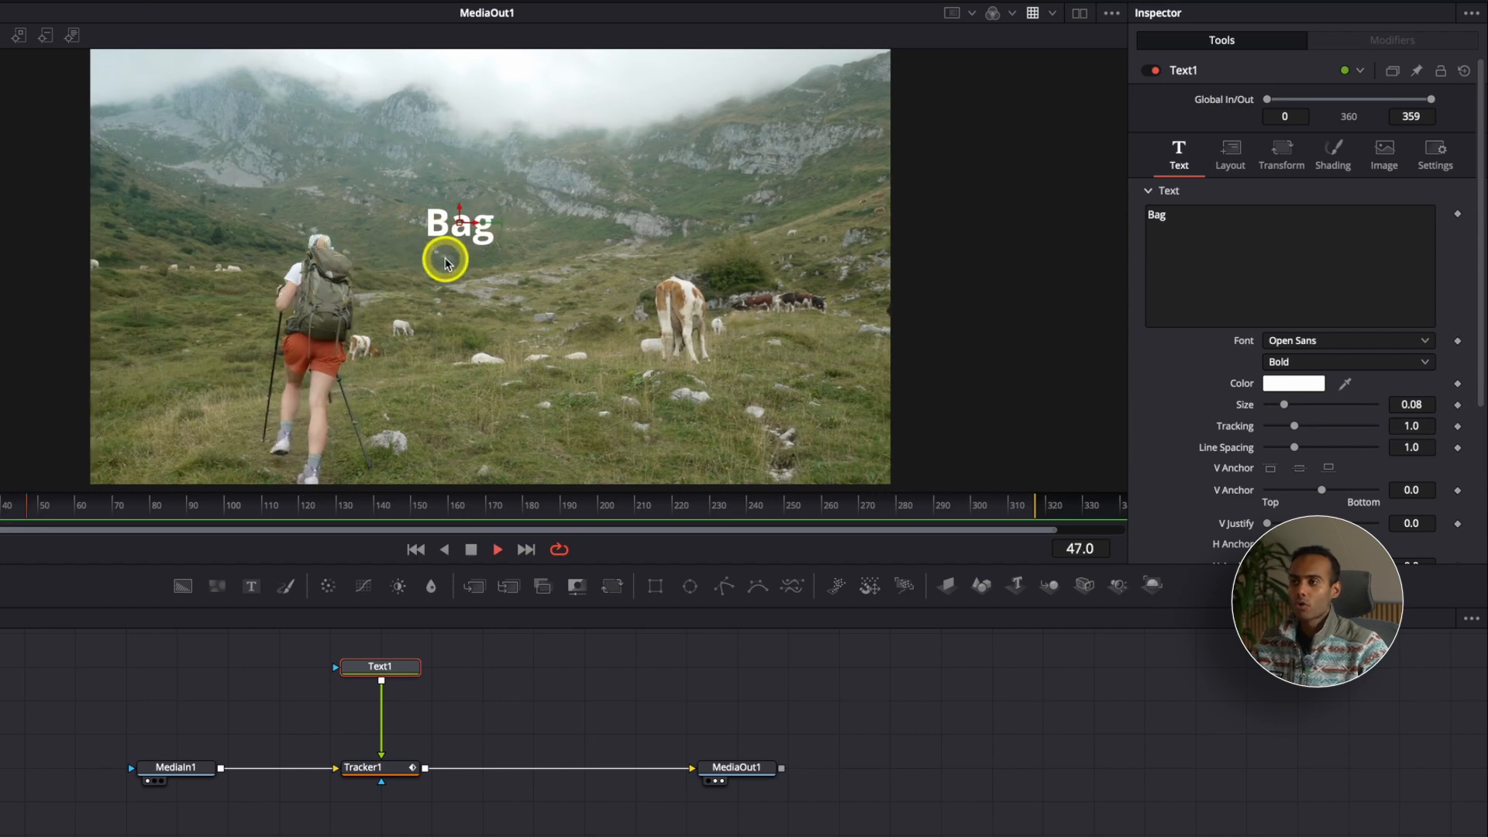
Step: Return to the first frame, place the "Bag" title over the backpack, and play the clip
key("space")
left_click_drag(41, 504, 0, 503)
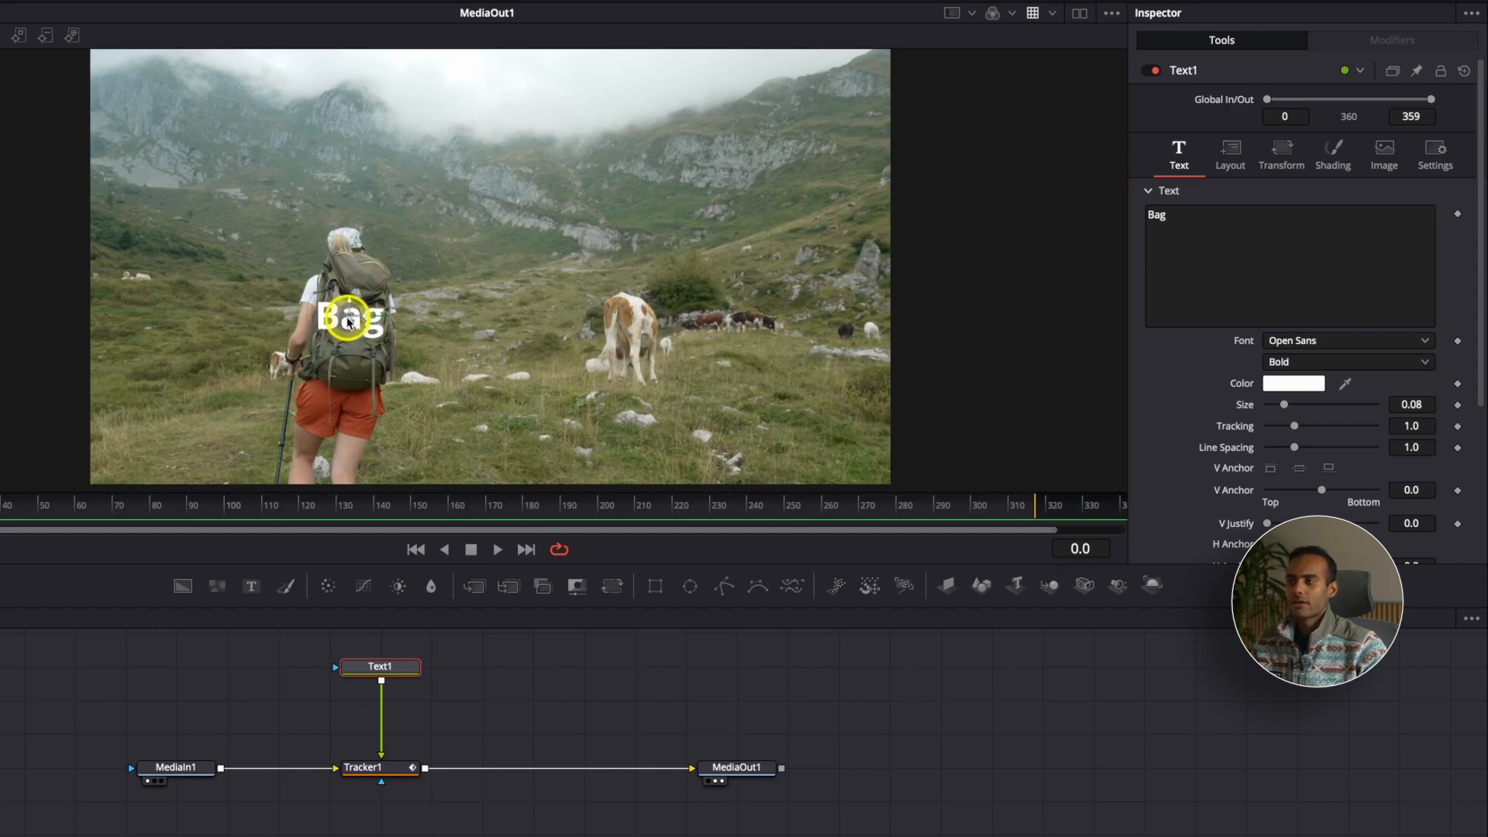
key("space")
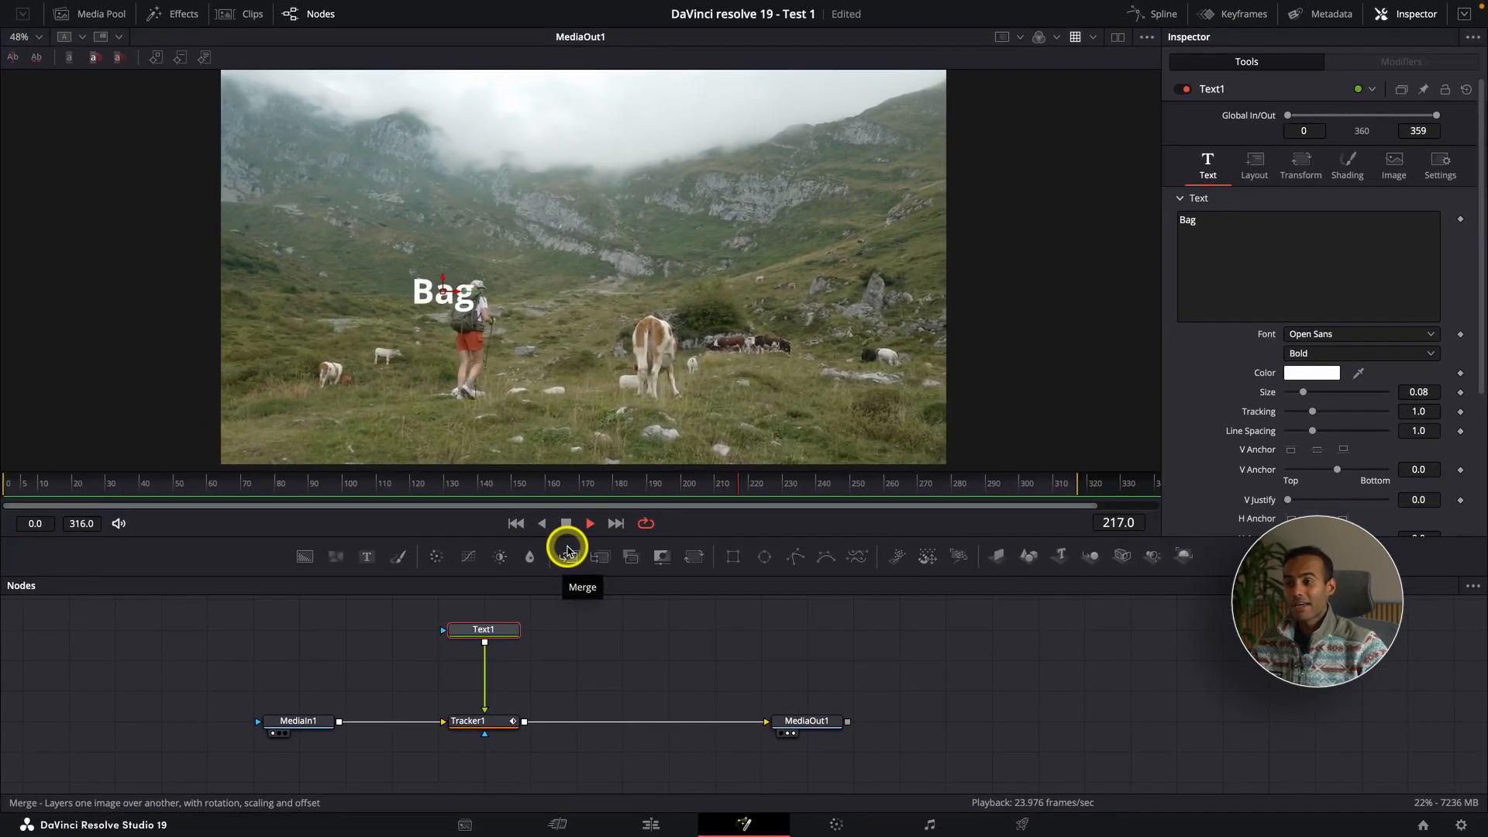
Step: Go to the C2687 clip at 00:00:25:00 in the edit timeline, select the Master power bin, and open the clip in Fusion
left_click(654, 822)
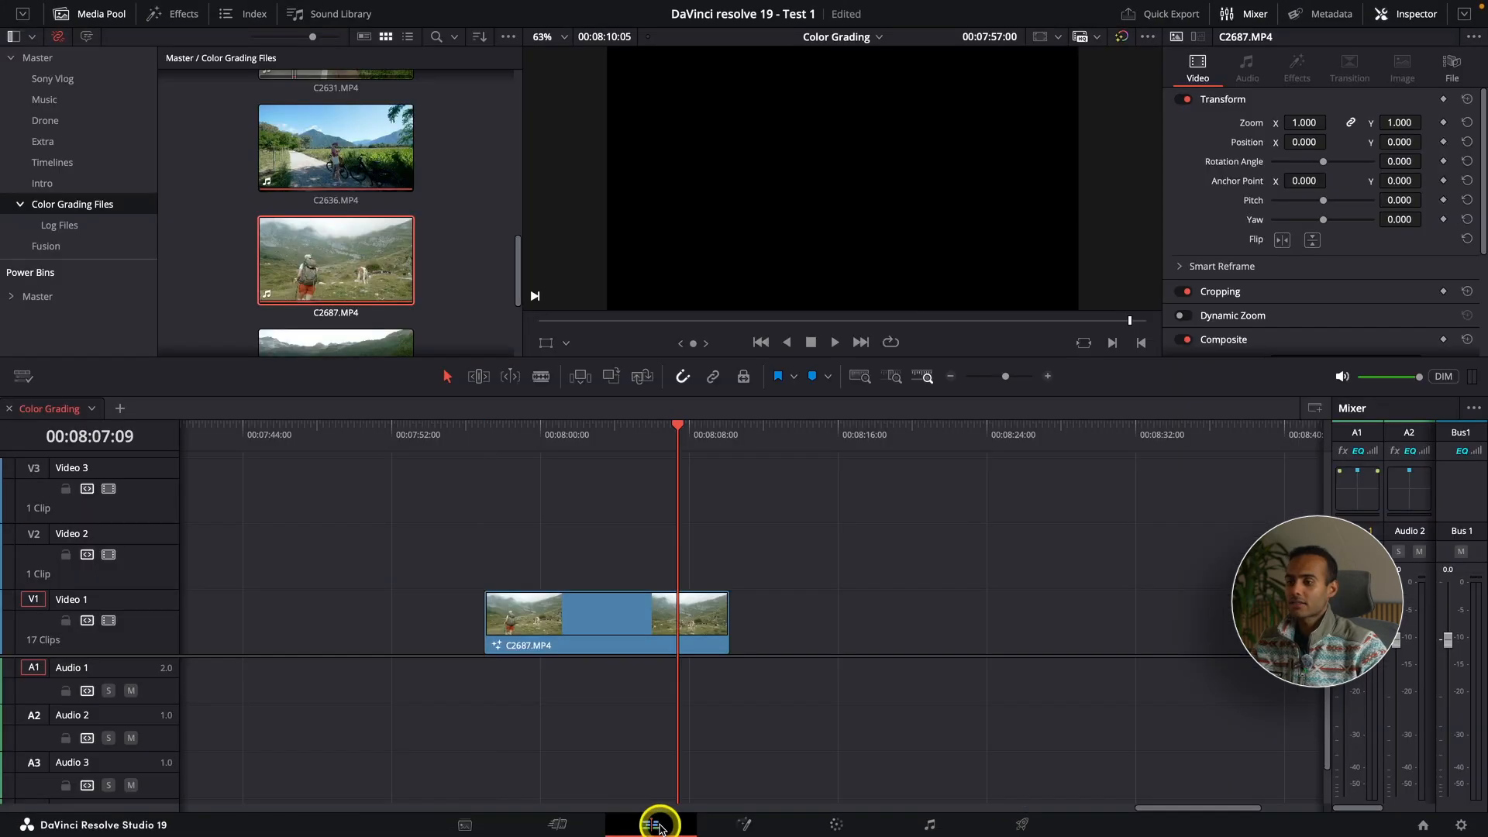
left_click_drag(491, 432, 681, 449)
key("super+minus")
key("super+minus")
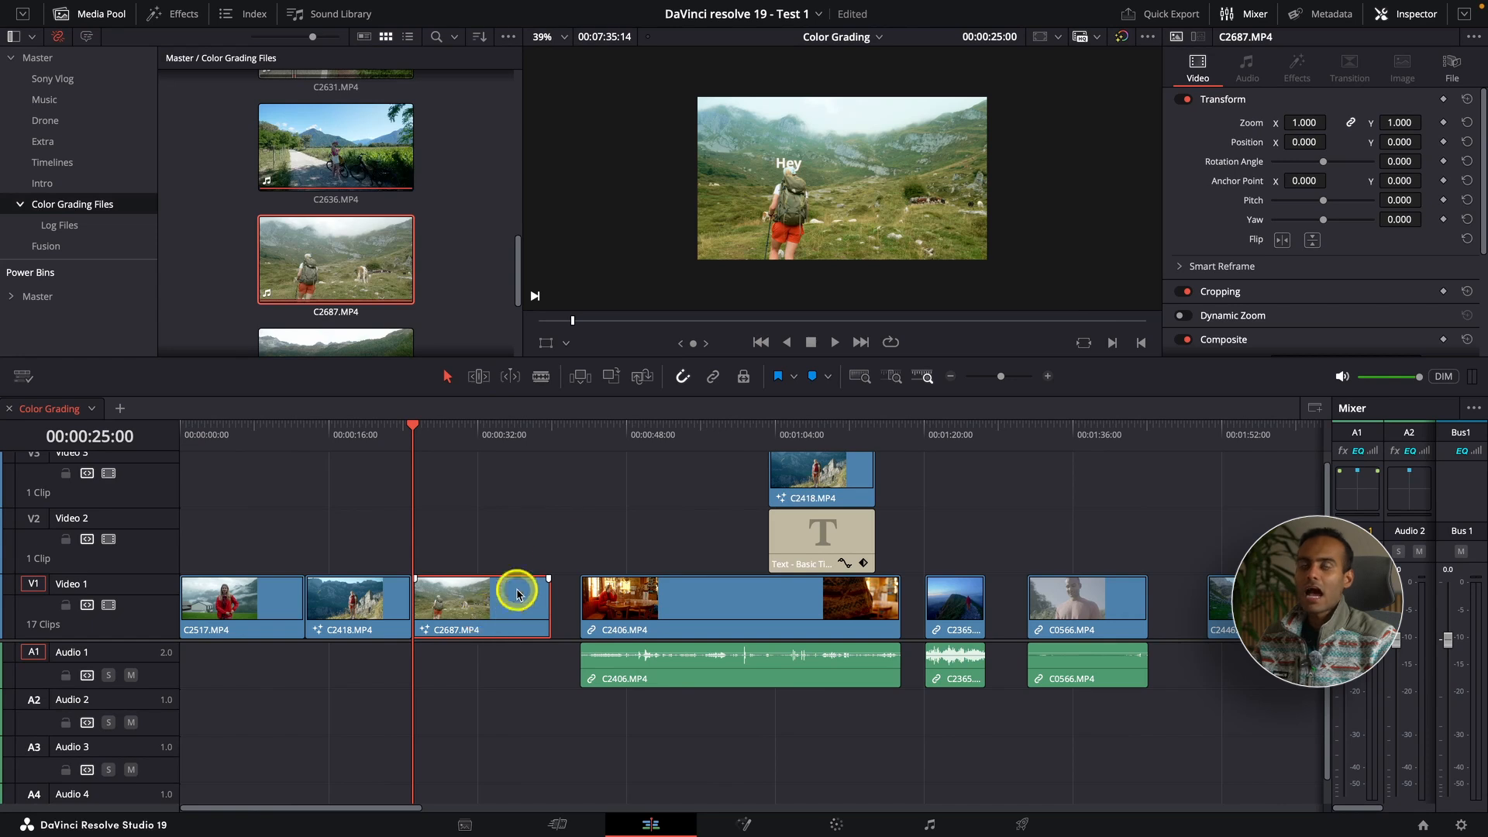
scroll(758, 188, "up", 3)
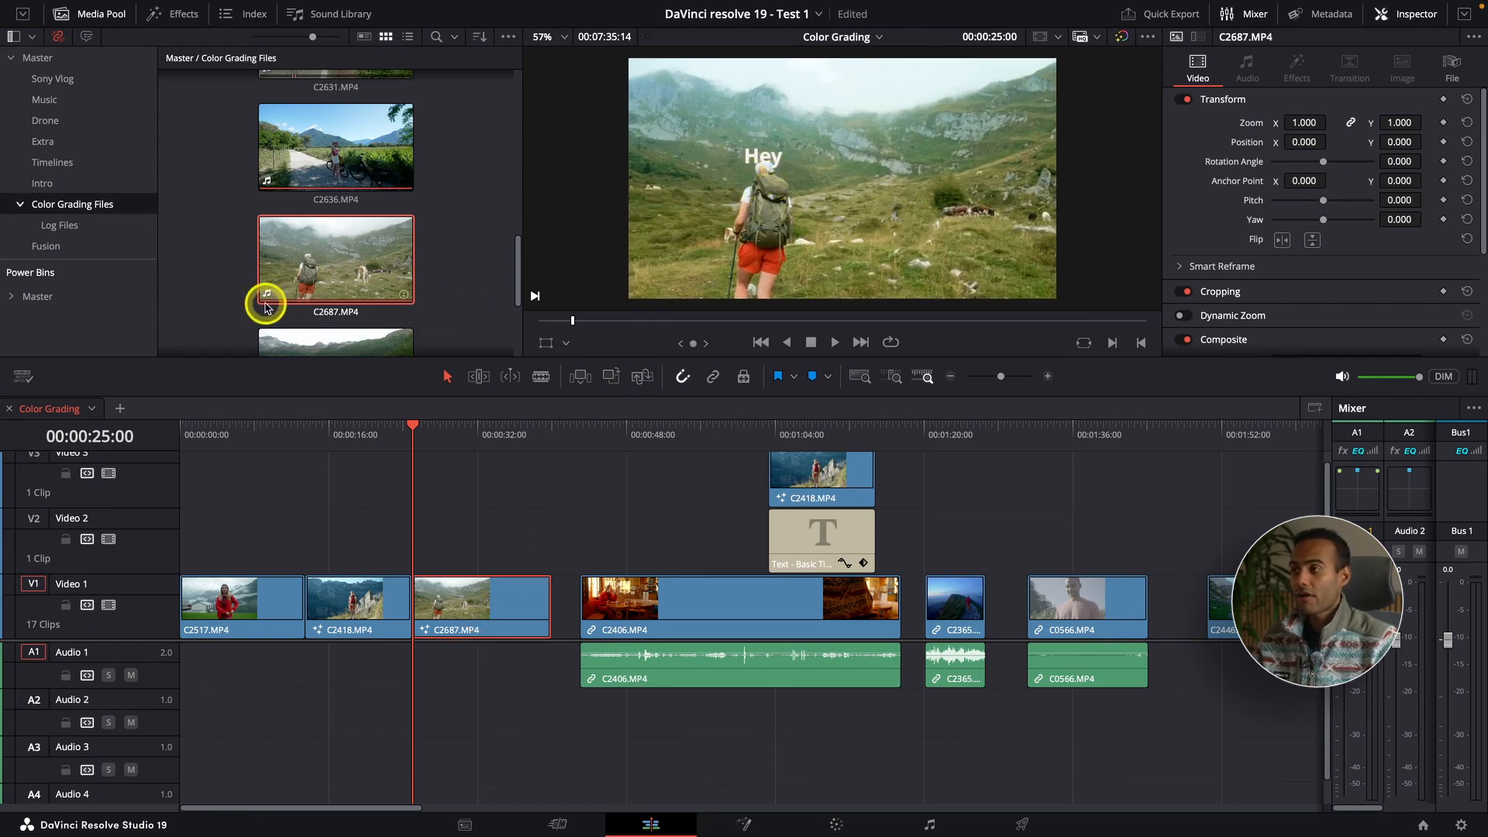
left_click(124, 298)
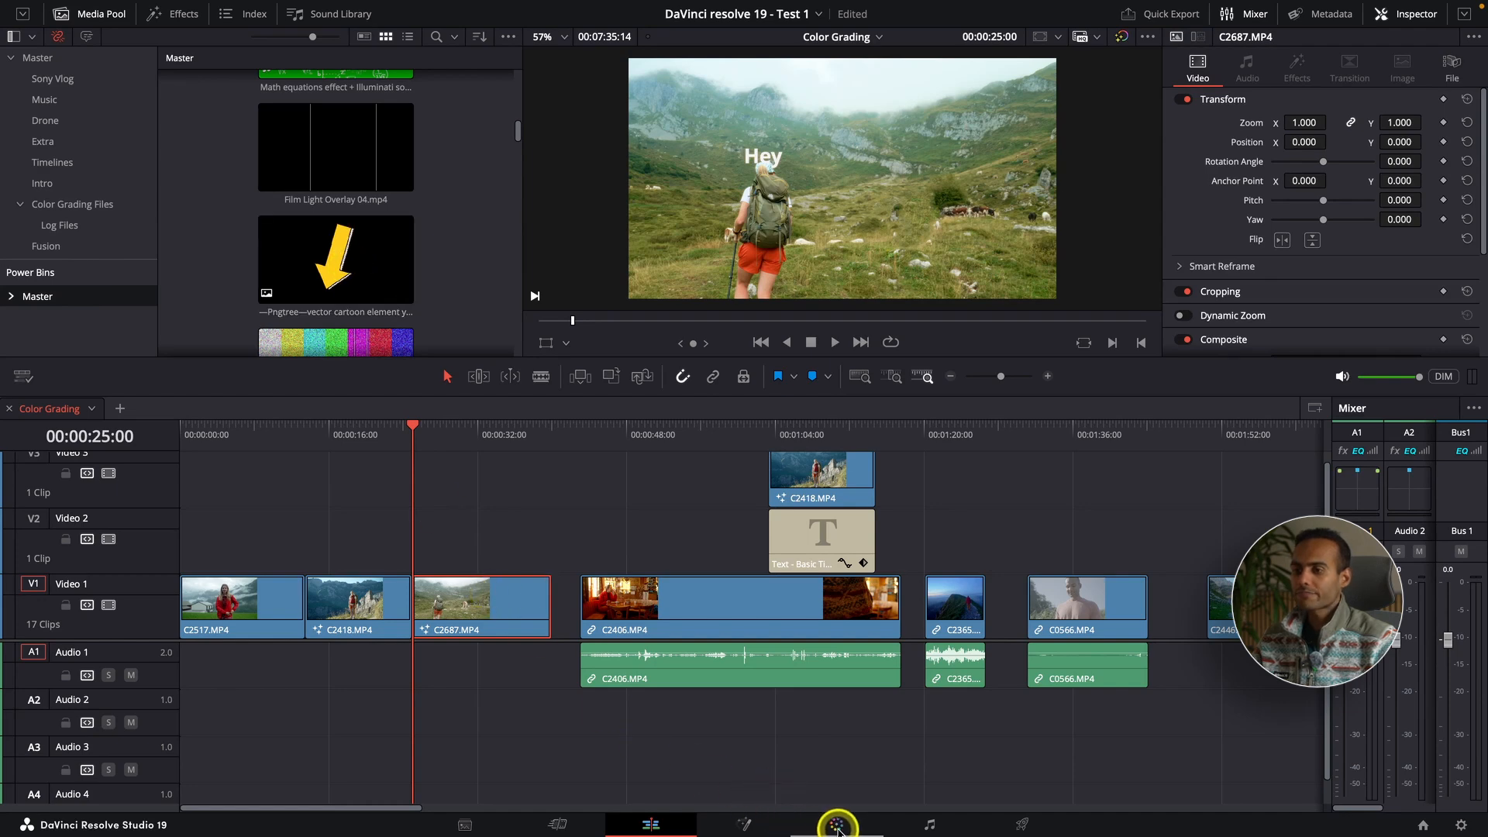
left_click(756, 828)
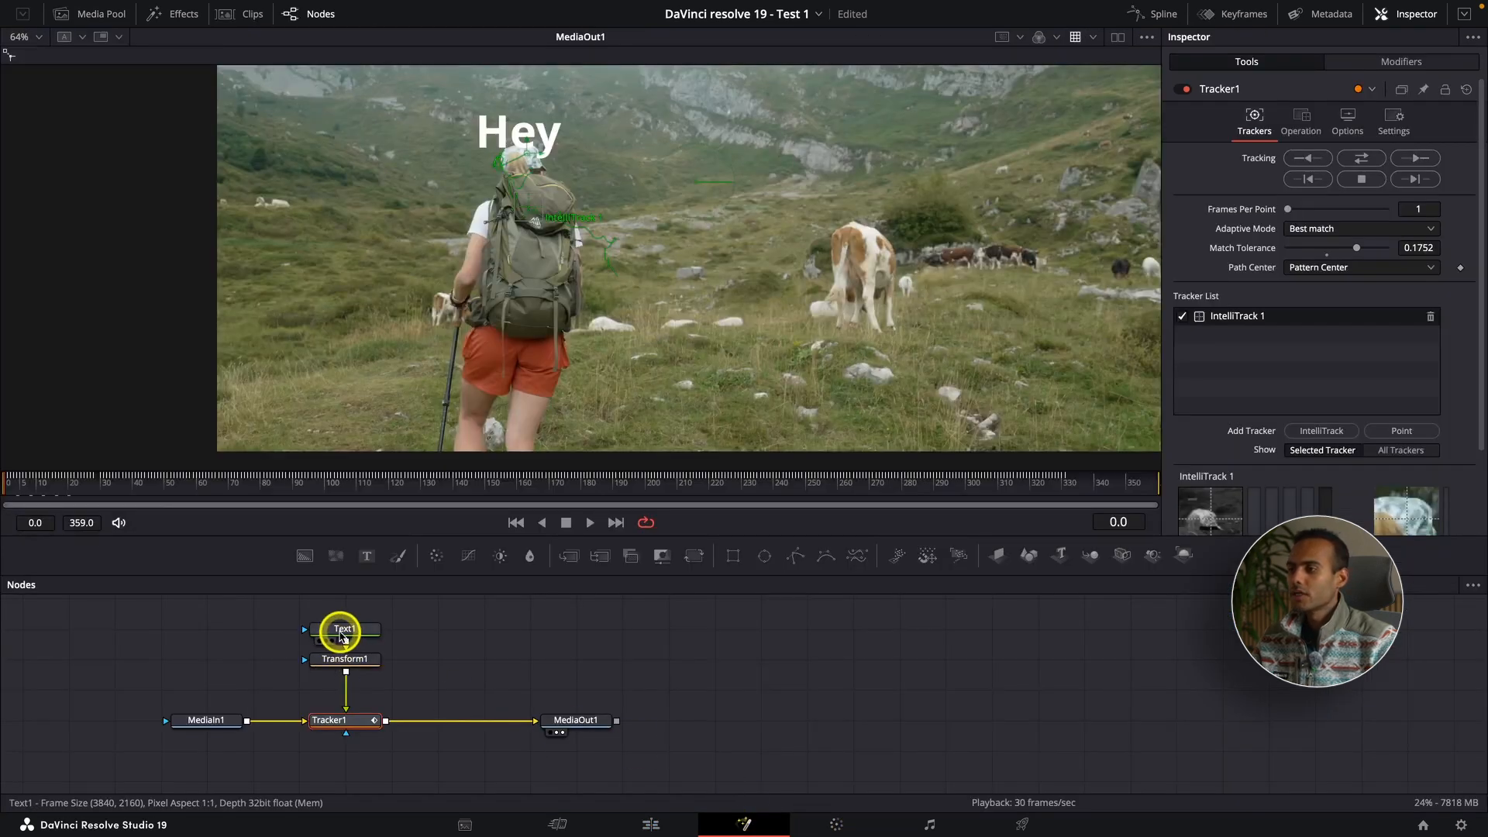
Step: Delete the Text1 node containing "Hey" from the composition
left_click(343, 631)
scroll(527, 364, "down", 3)
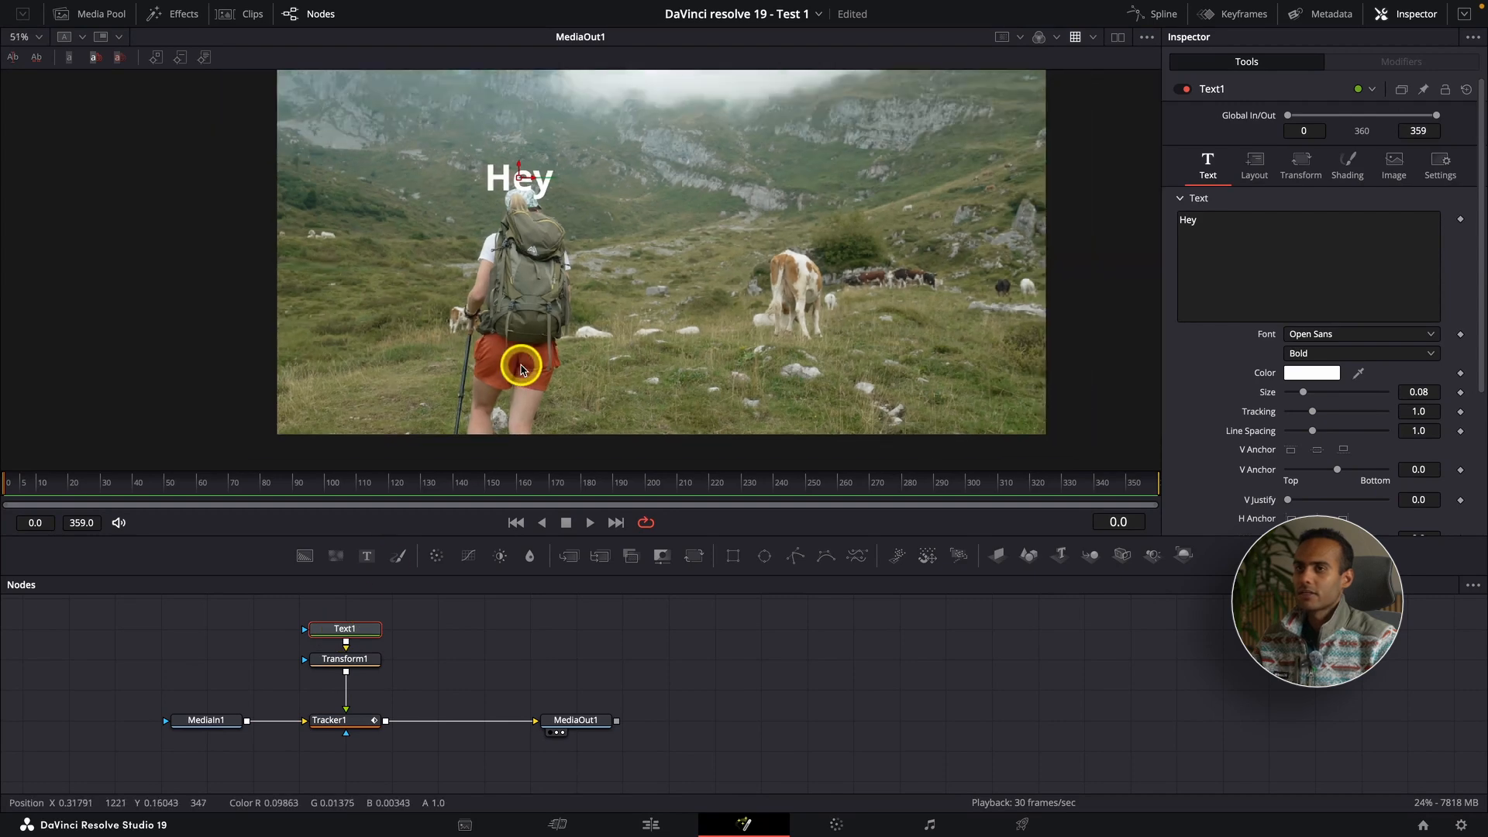
scroll(530, 366, "up", 1)
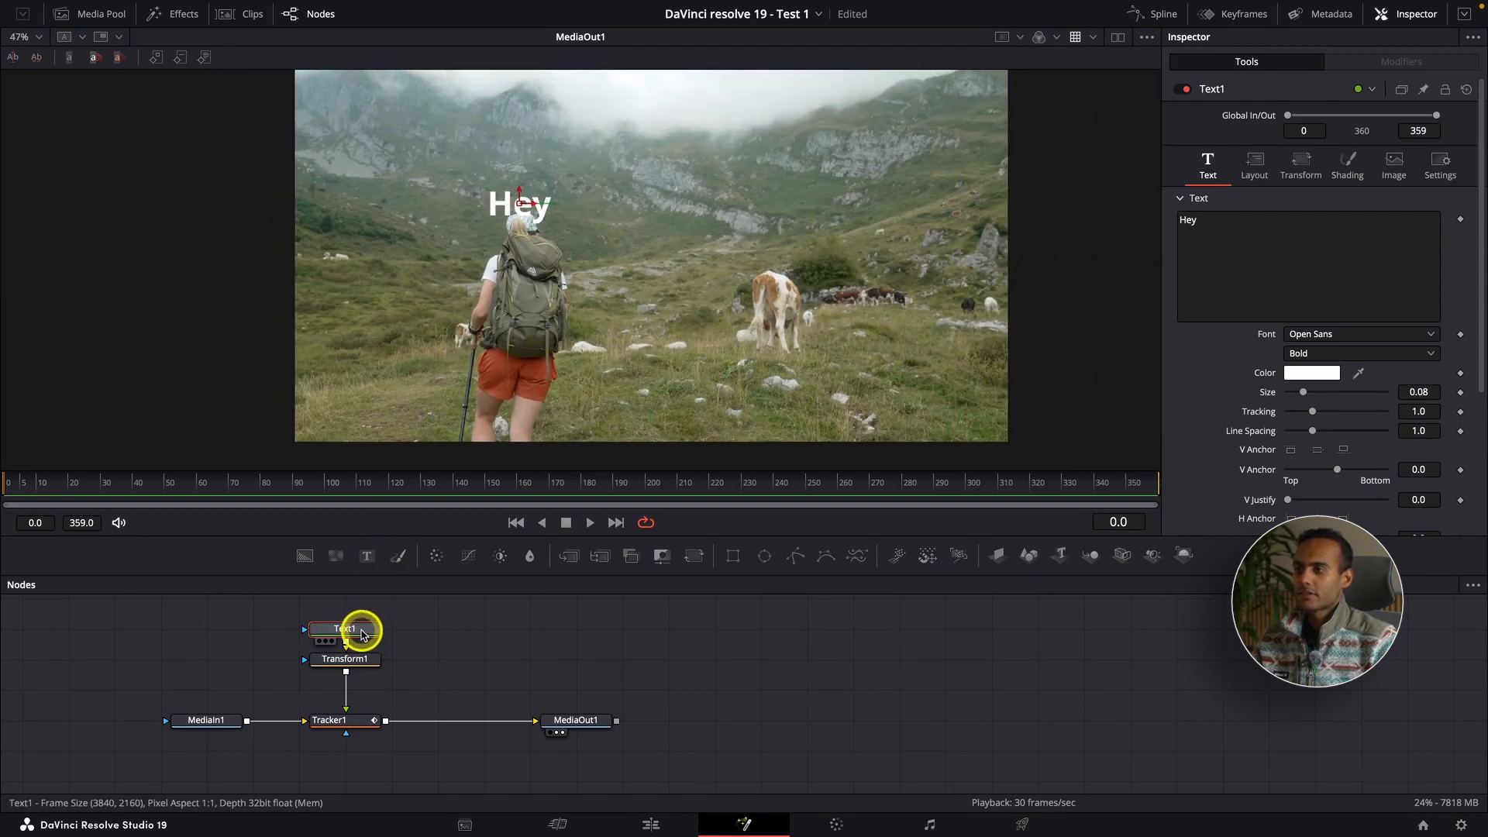
key("Delete")
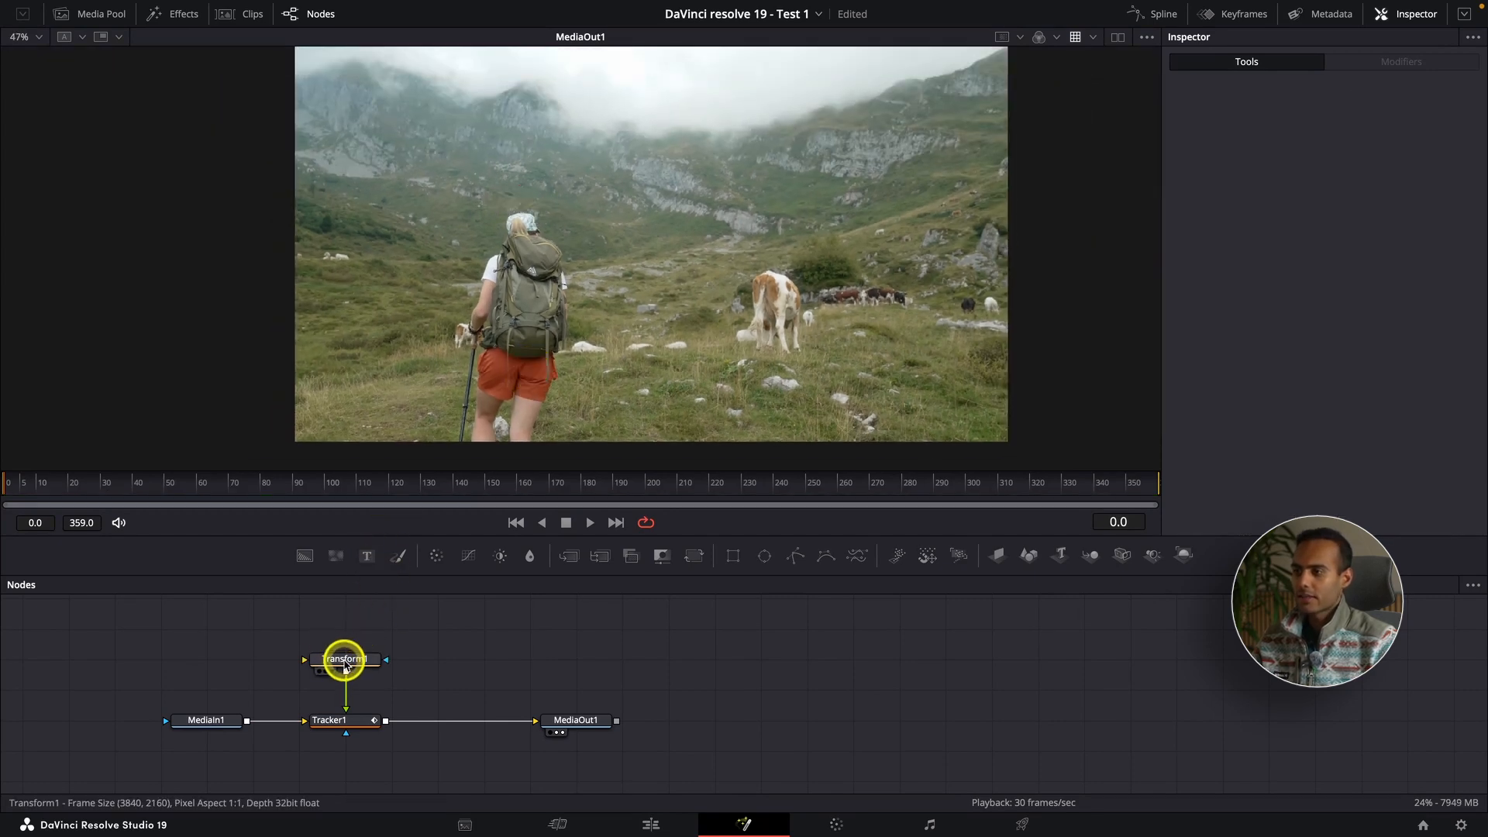
Step: Add the yellow arrow PNG from the media pool to the node graph as a new node above Transform1
left_click(345, 662)
left_click(93, 16)
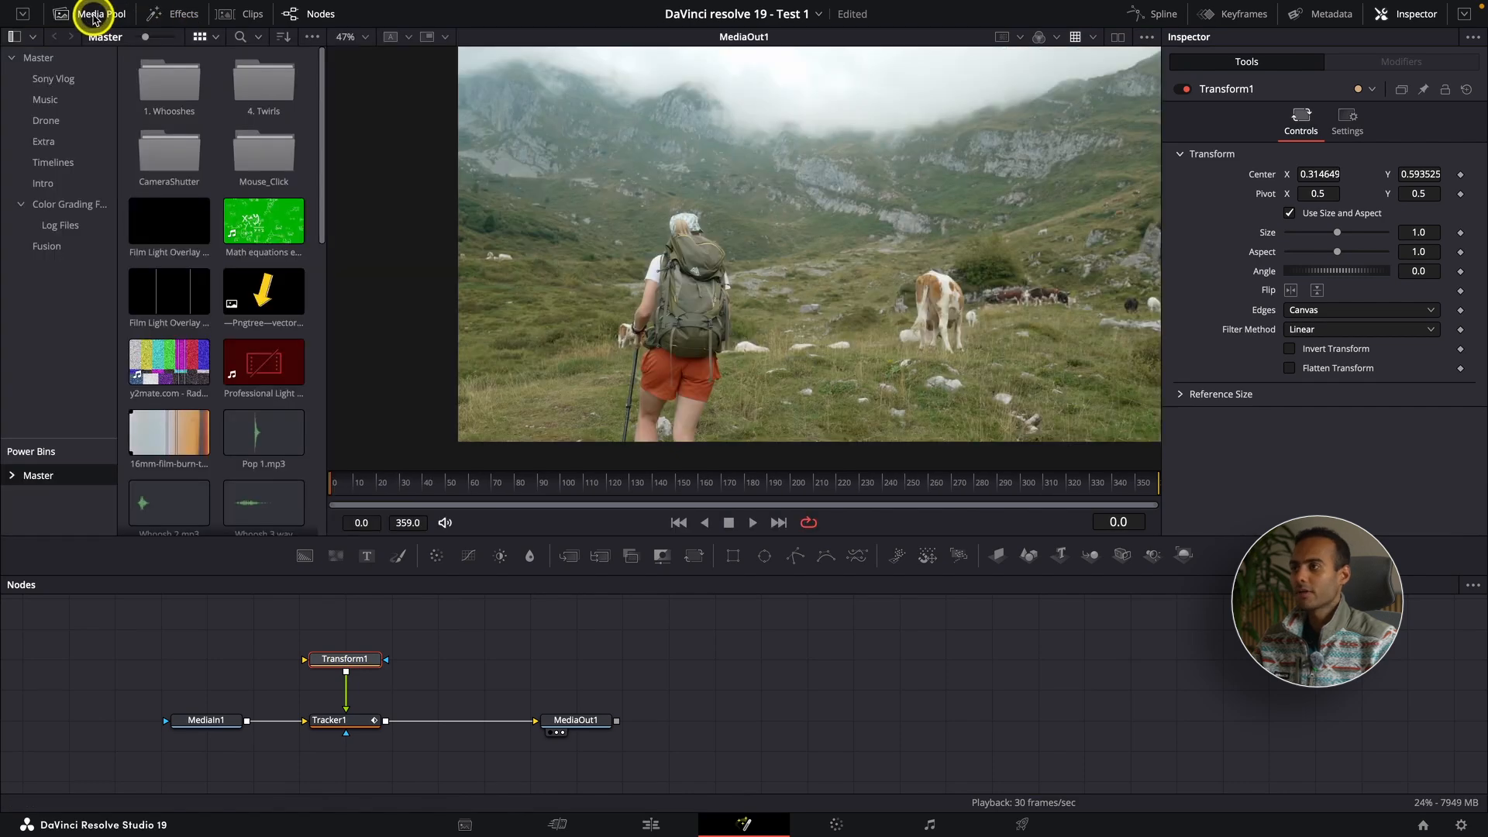
left_click(250, 293)
left_click_drag(253, 294, 339, 691)
Step: Delete Transform1 and connect the arrow's MediaIn2 node to Tracker1's green foreground input
left_click(340, 692)
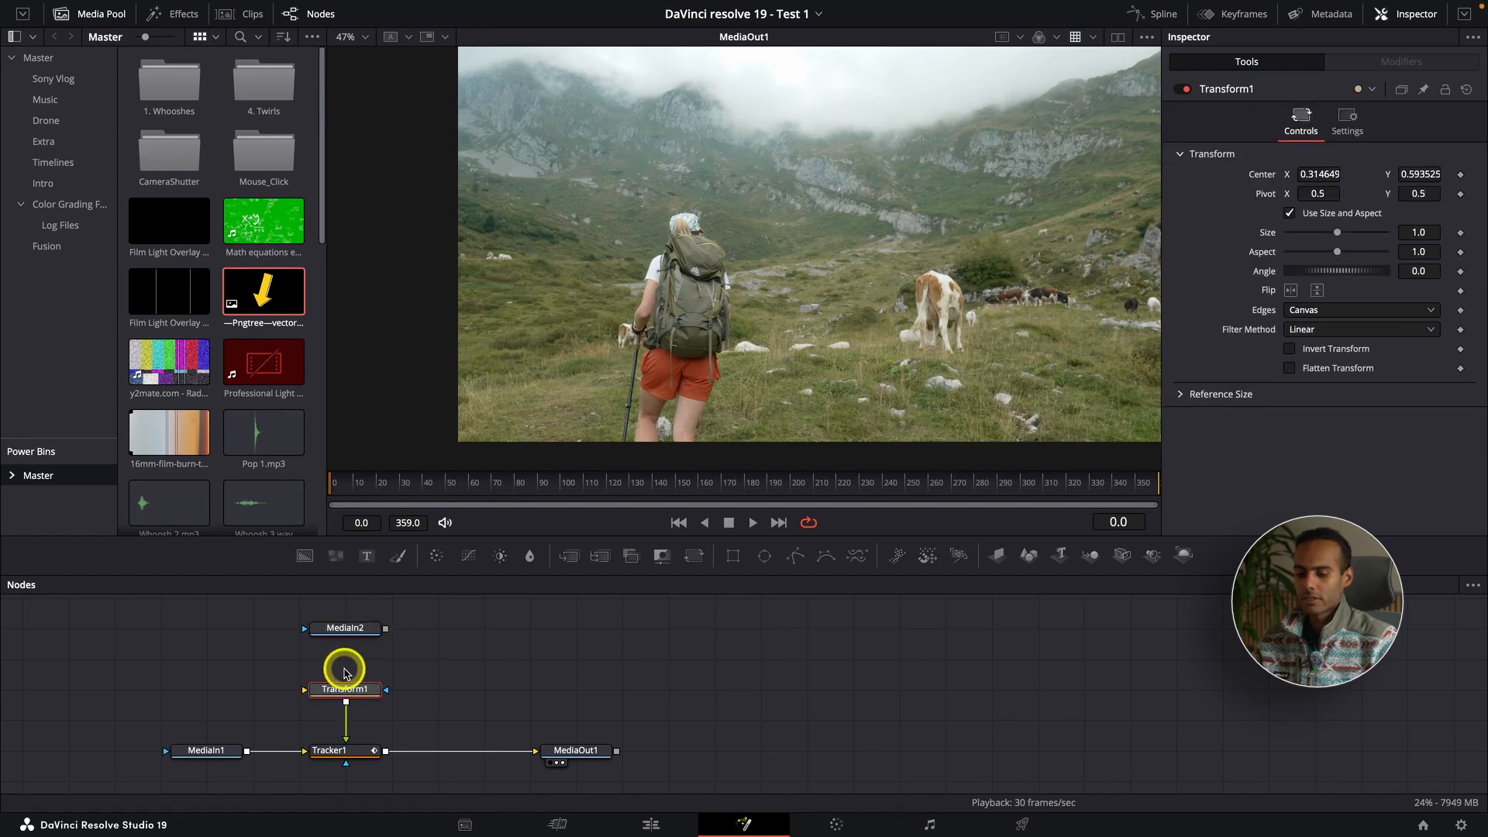
key("Delete")
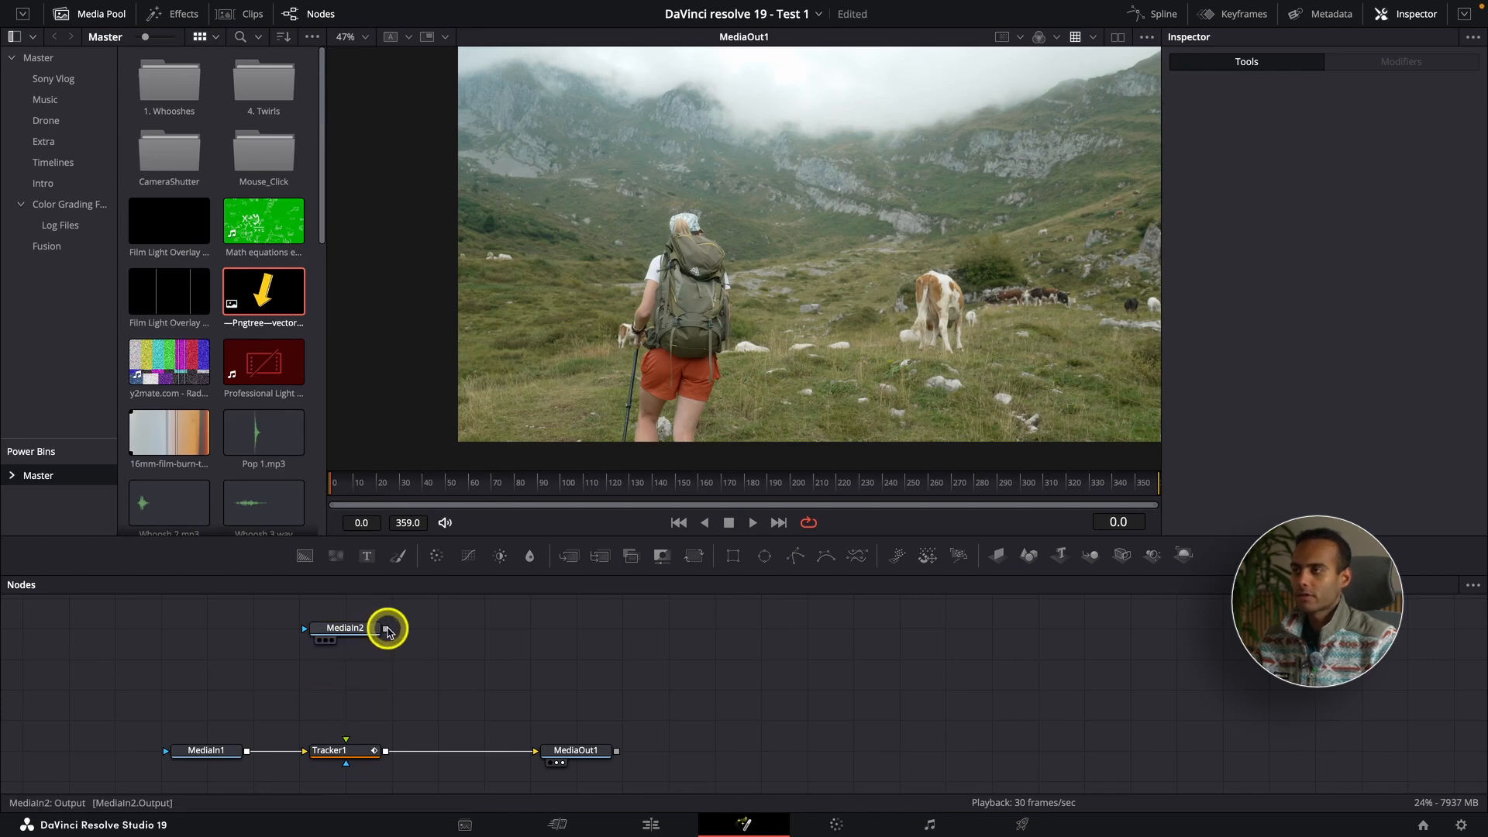
left_click_drag(386, 628, 379, 655)
left_click_drag(349, 733, 346, 738)
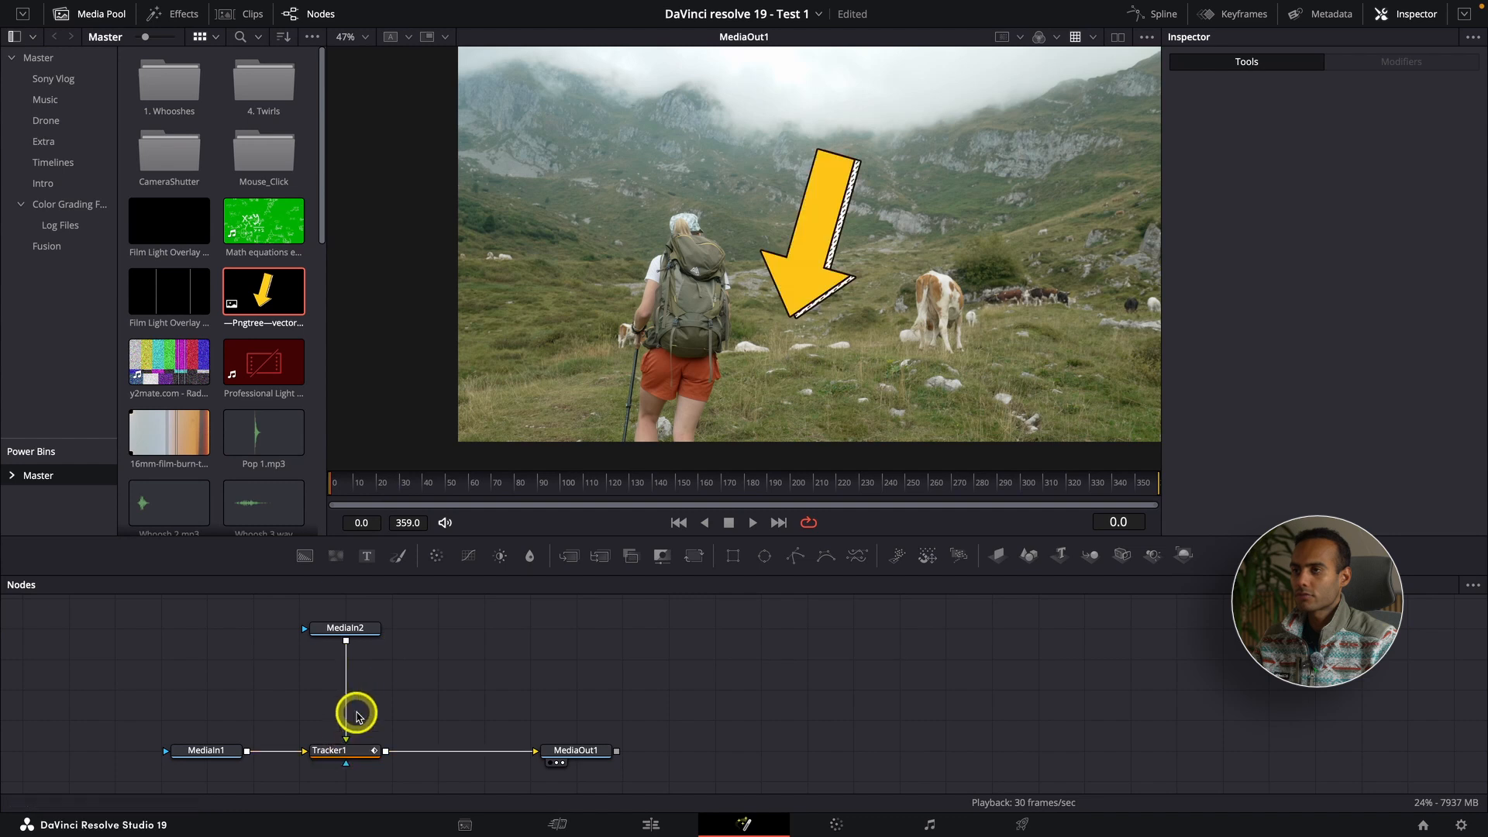
Step: Add a Transform (Xf) node after the arrow's MediaIn2 node and place it midway between MediaIn2 and Tracker1
left_click(357, 626)
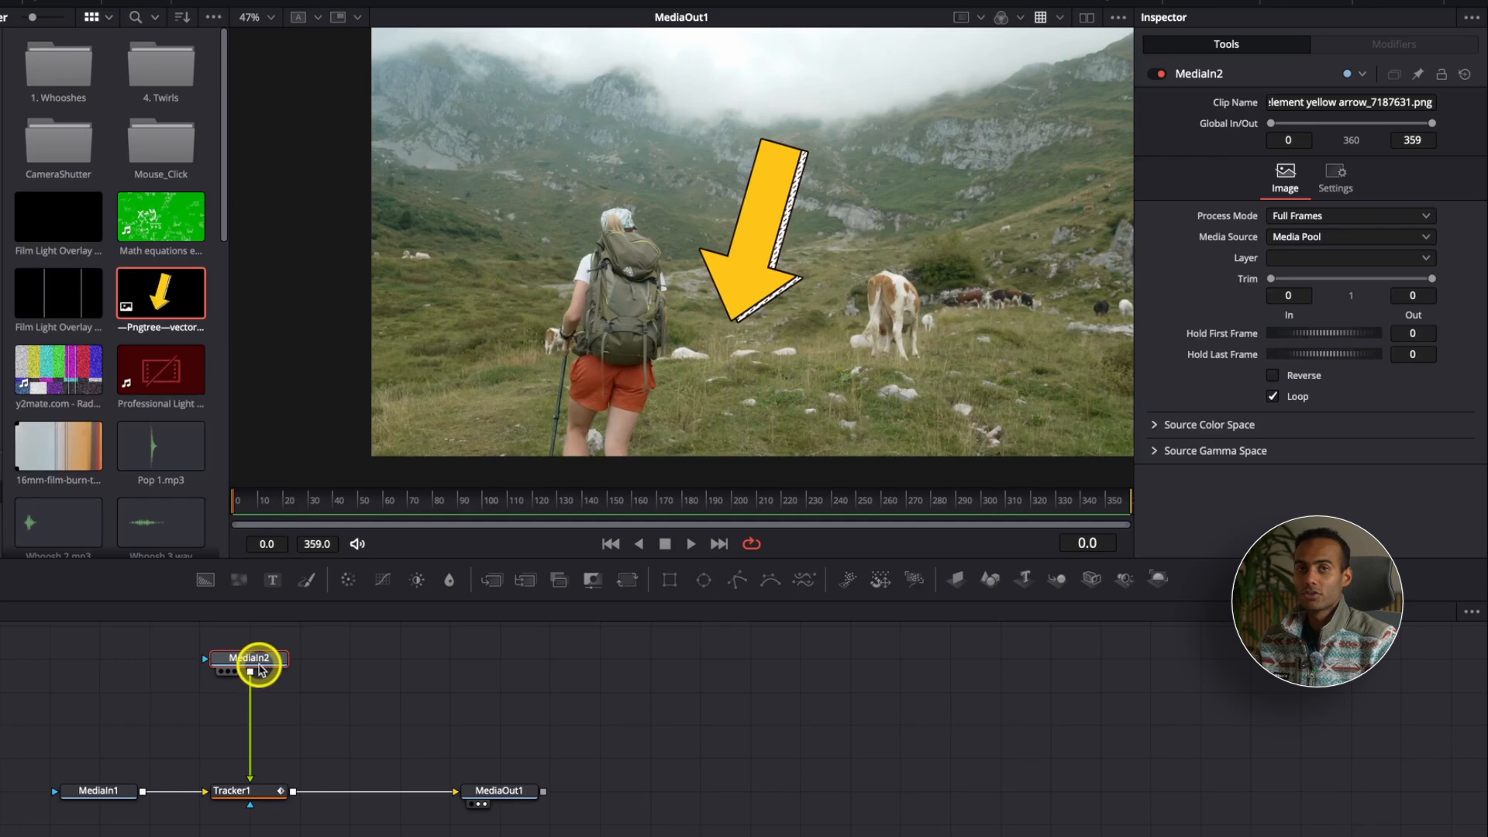
key("shift+space")
type("track")
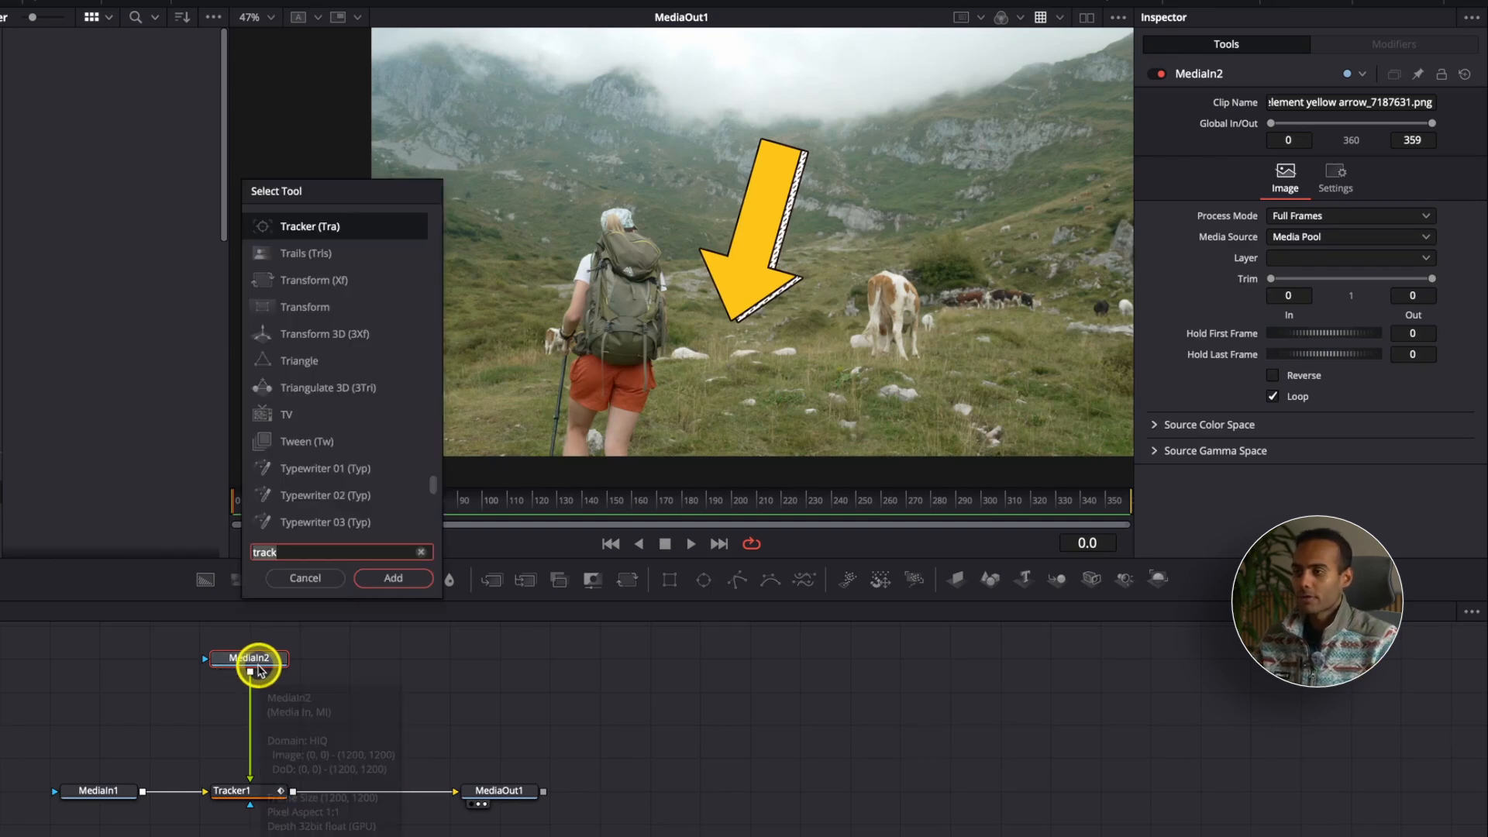
key("BackSpace")
key("BackSpace")
type("ns")
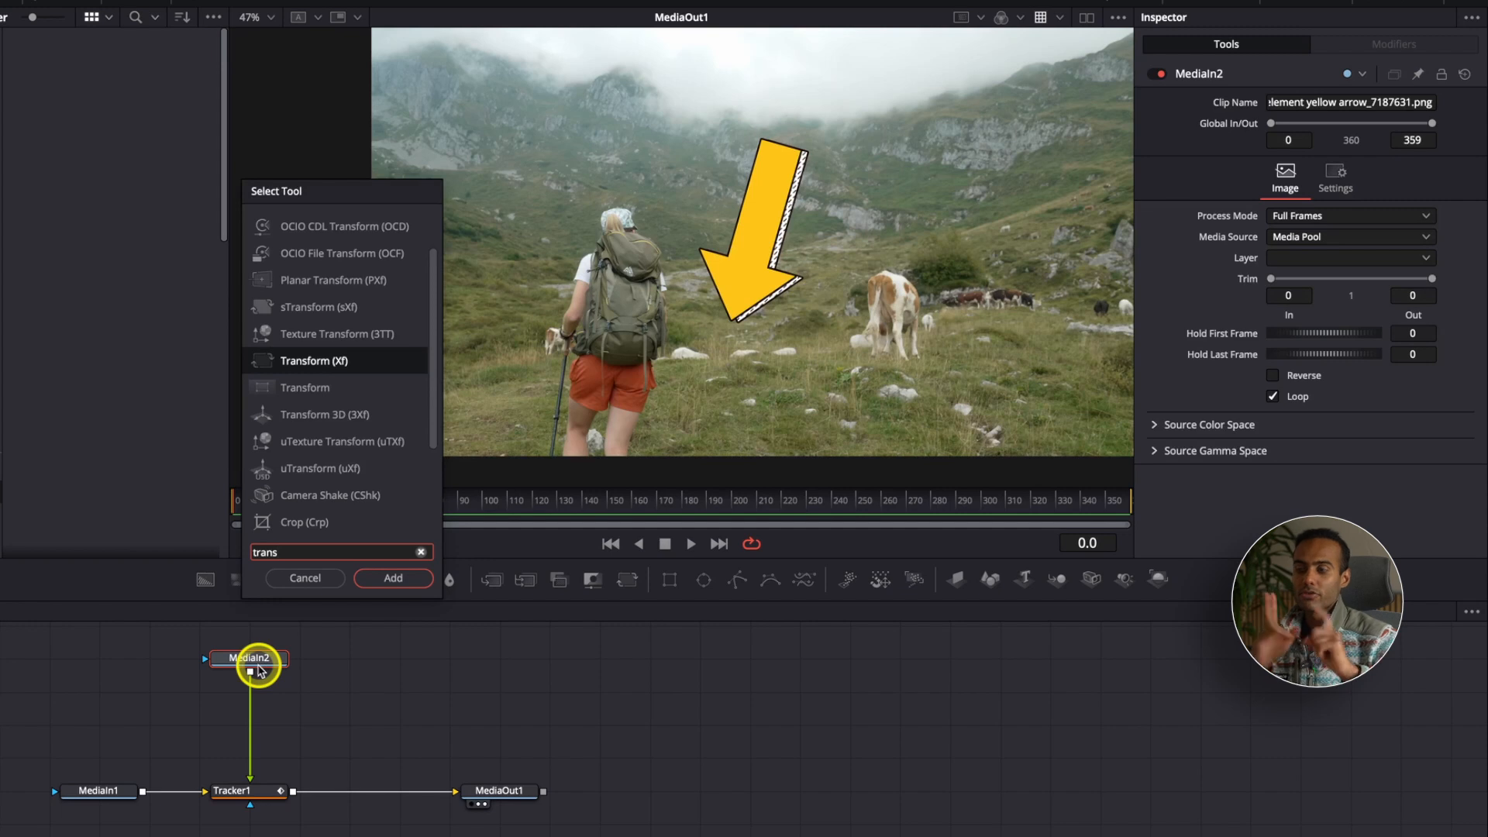
key("Return")
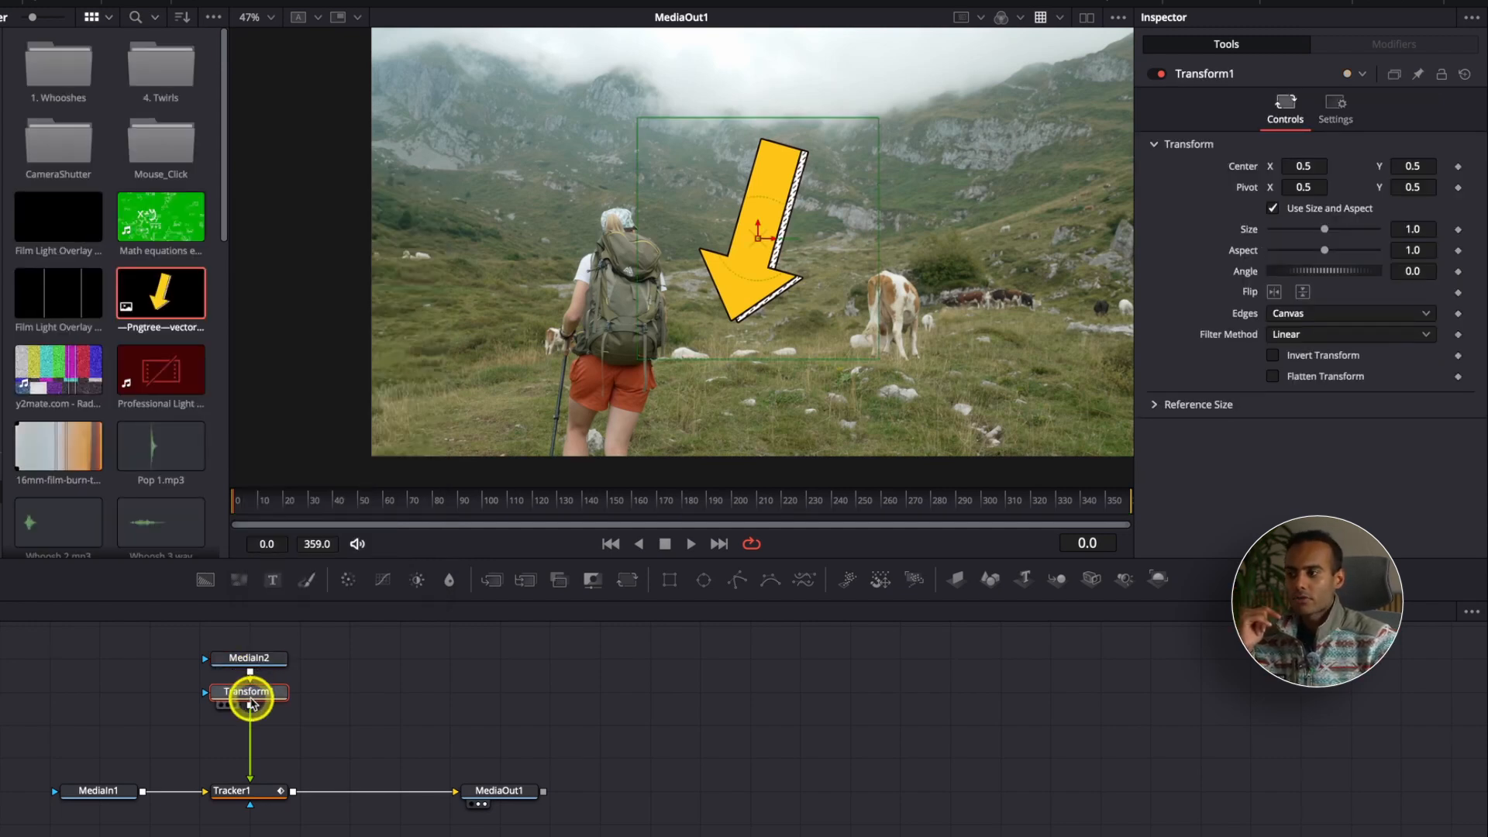
left_click_drag(254, 697, 252, 711)
left_click(248, 663)
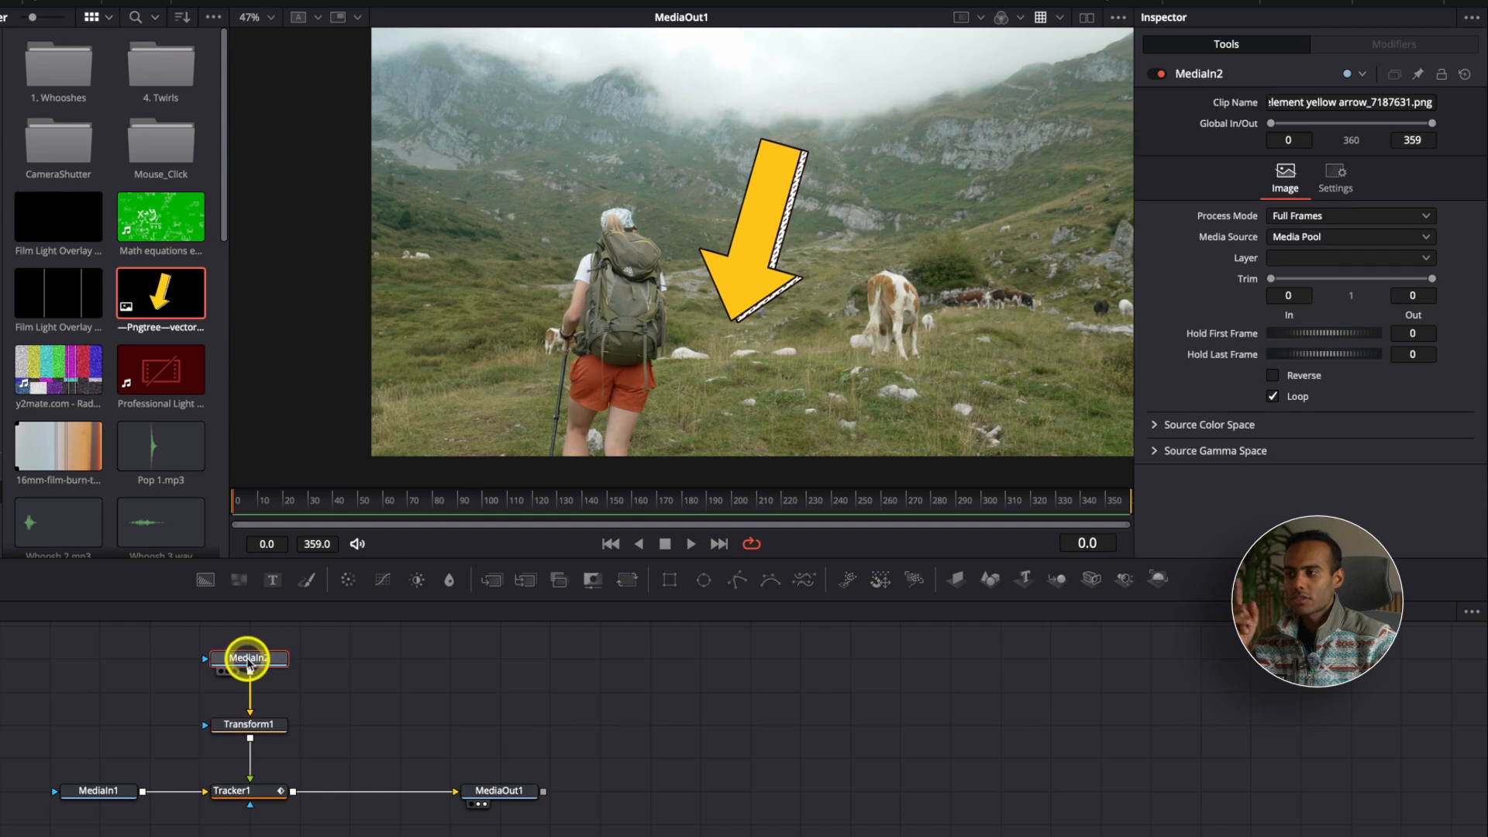
Step: Using Transform1, set the arrow's size to 0.61 and angle to 1080, move it above the hiker's head at Y about 0.844, and play the result
left_click(245, 728)
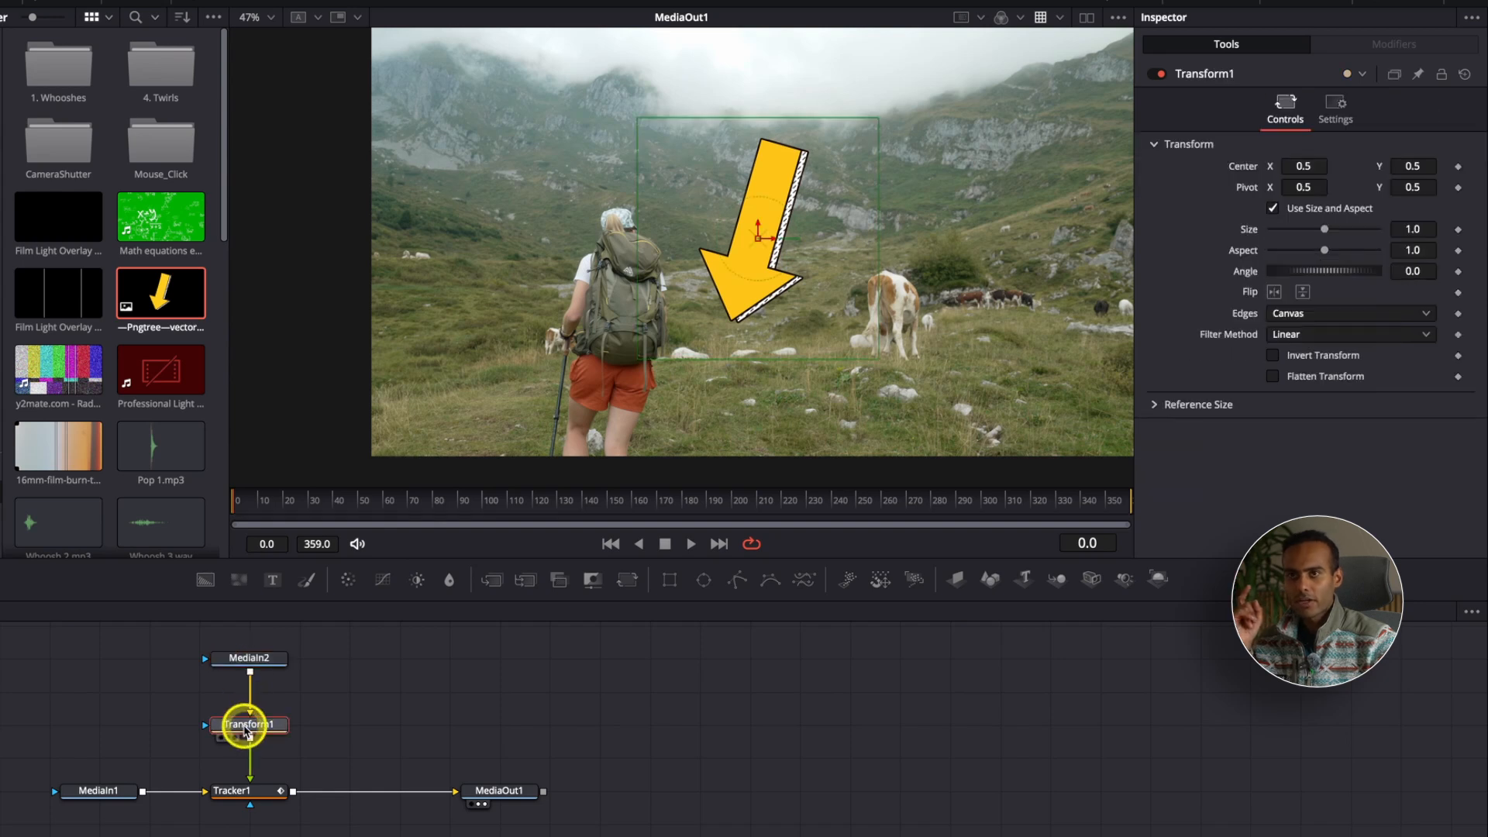
left_click_drag(763, 244, 636, 189)
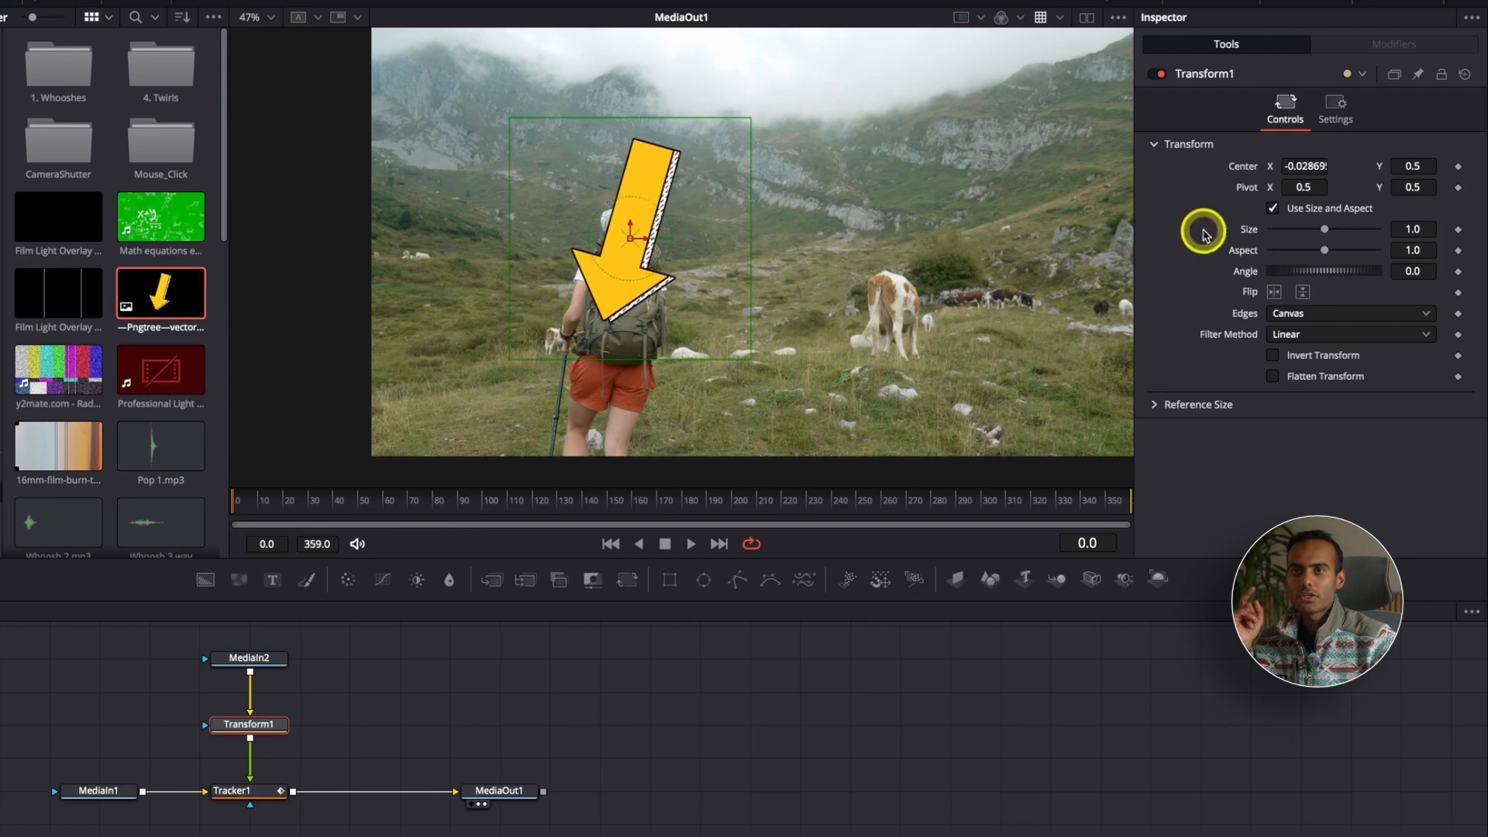
left_click_drag(1327, 228, 1372, 272)
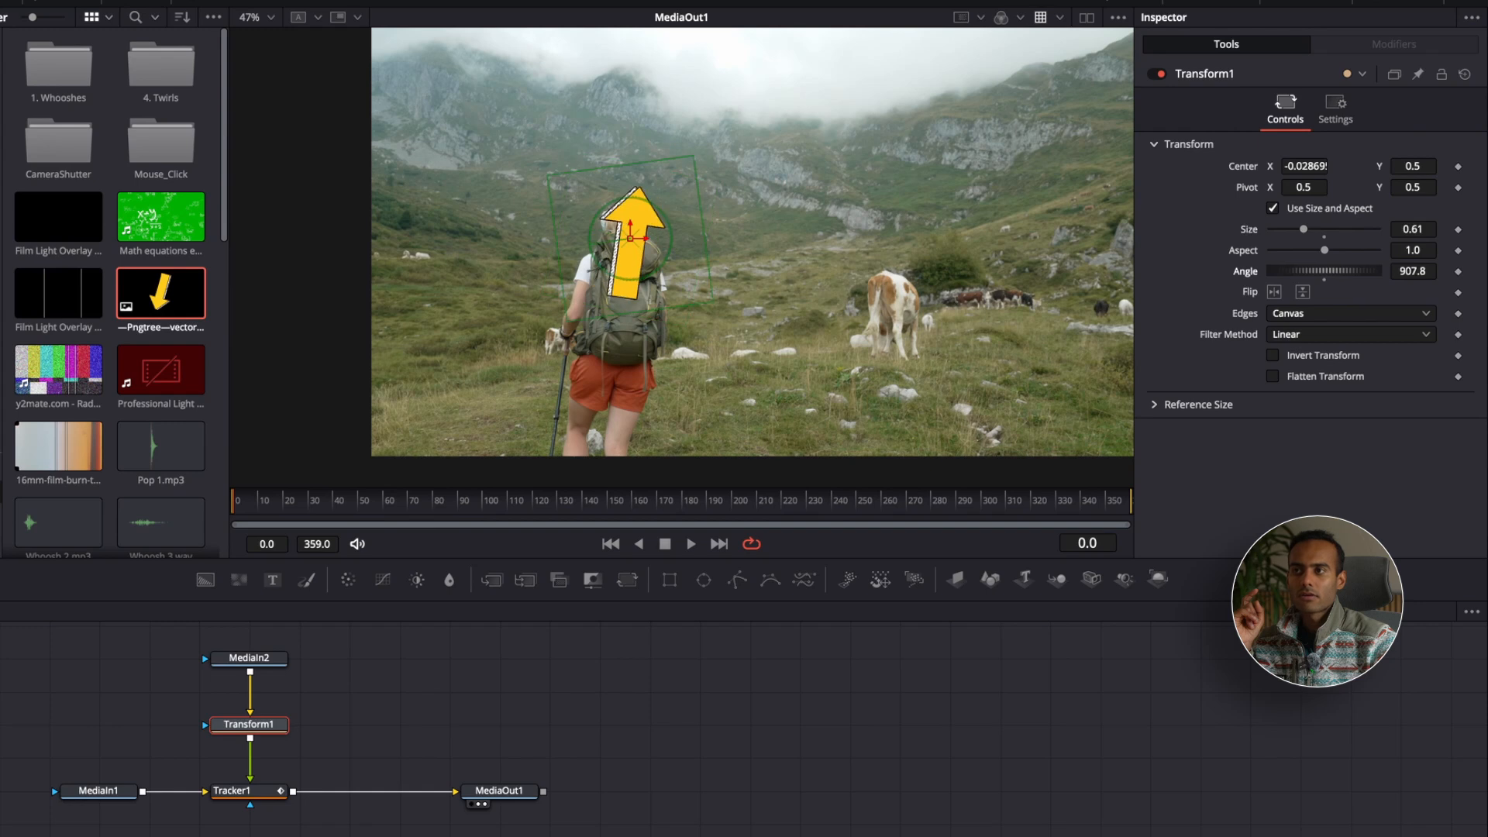
left_click_drag(1324, 250, 1320, 252)
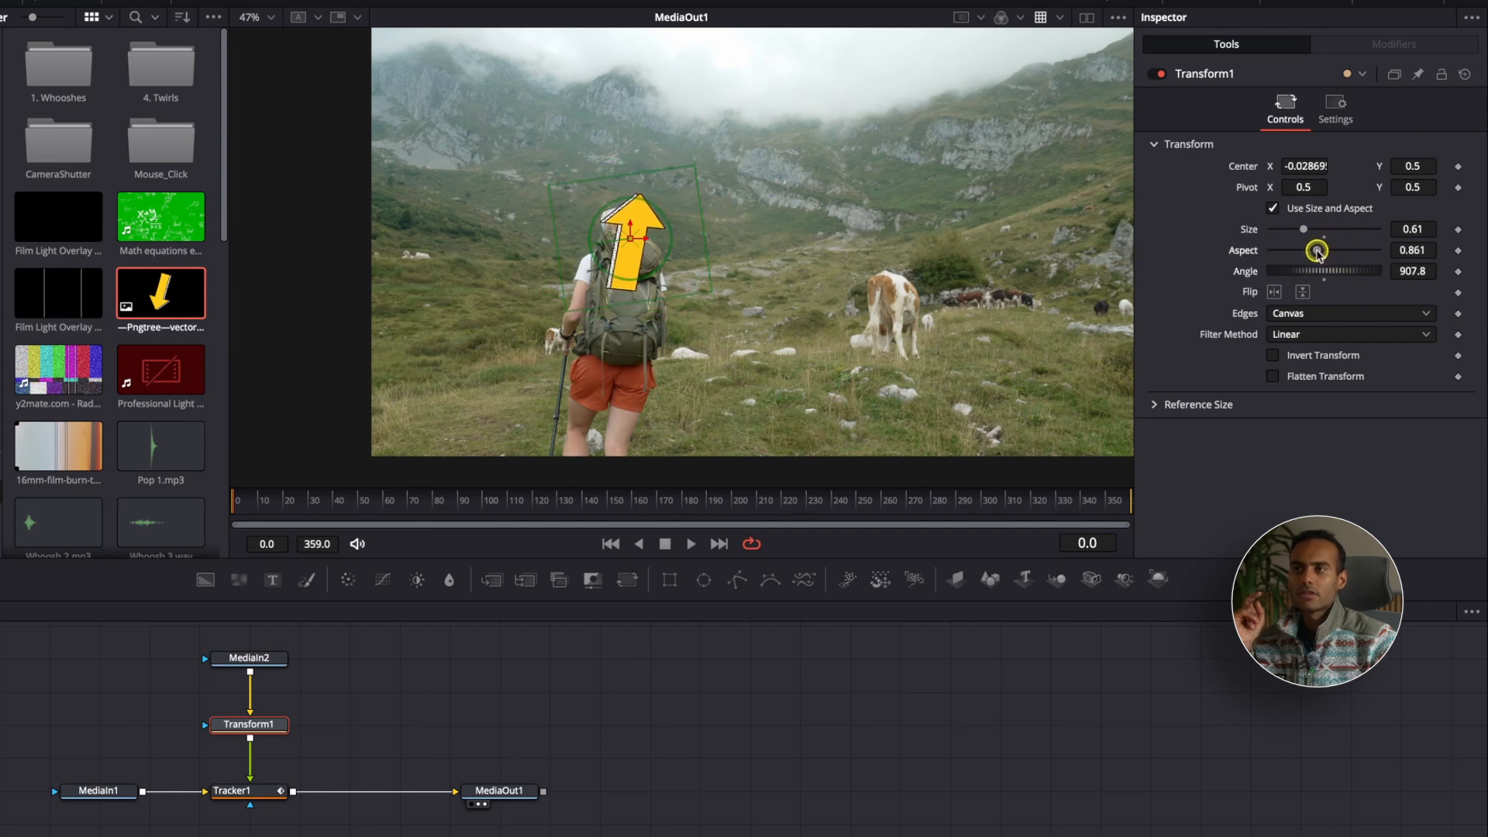
key("super+z")
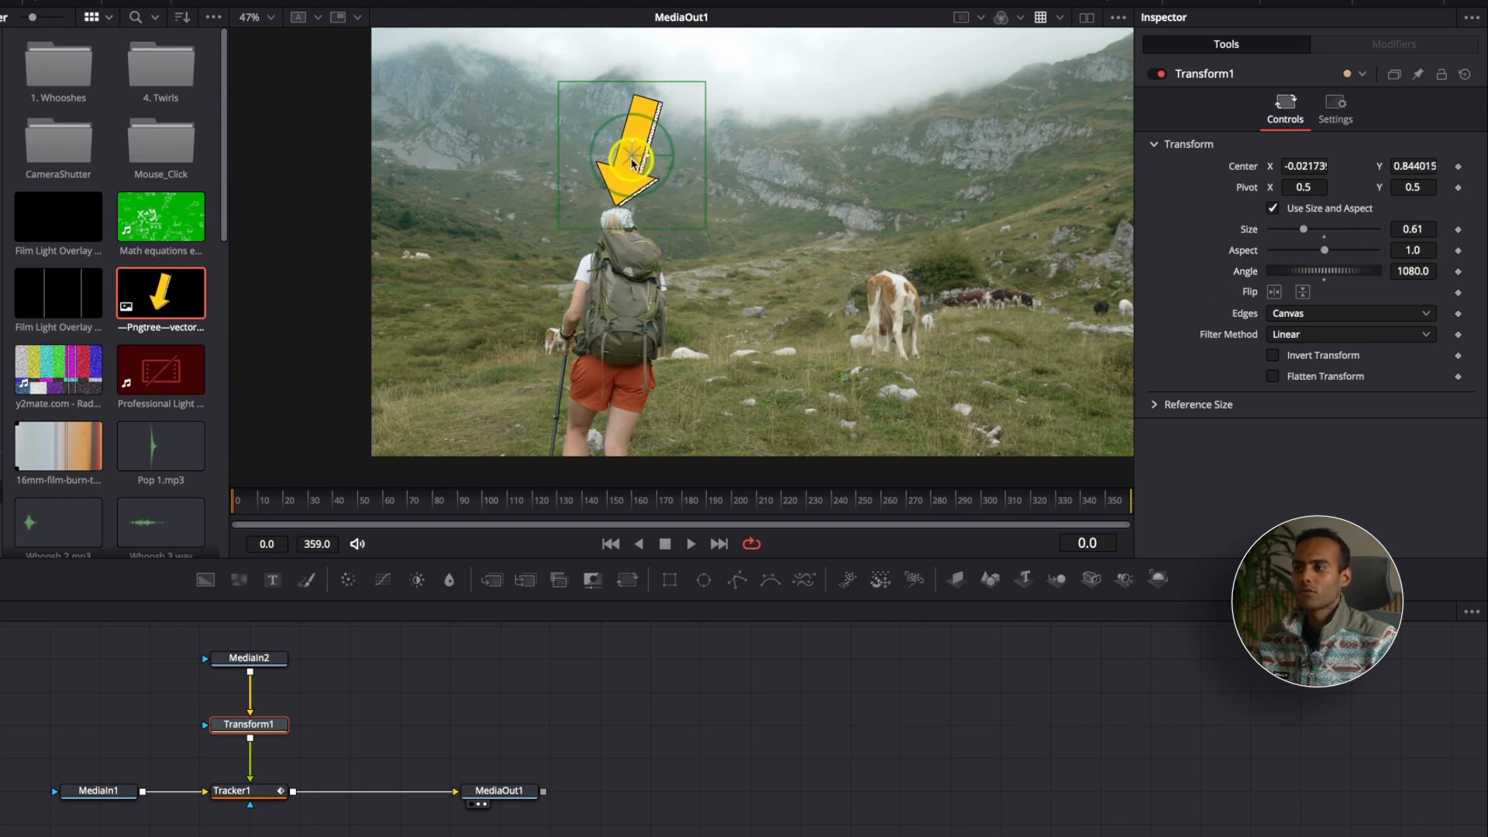
key("space")
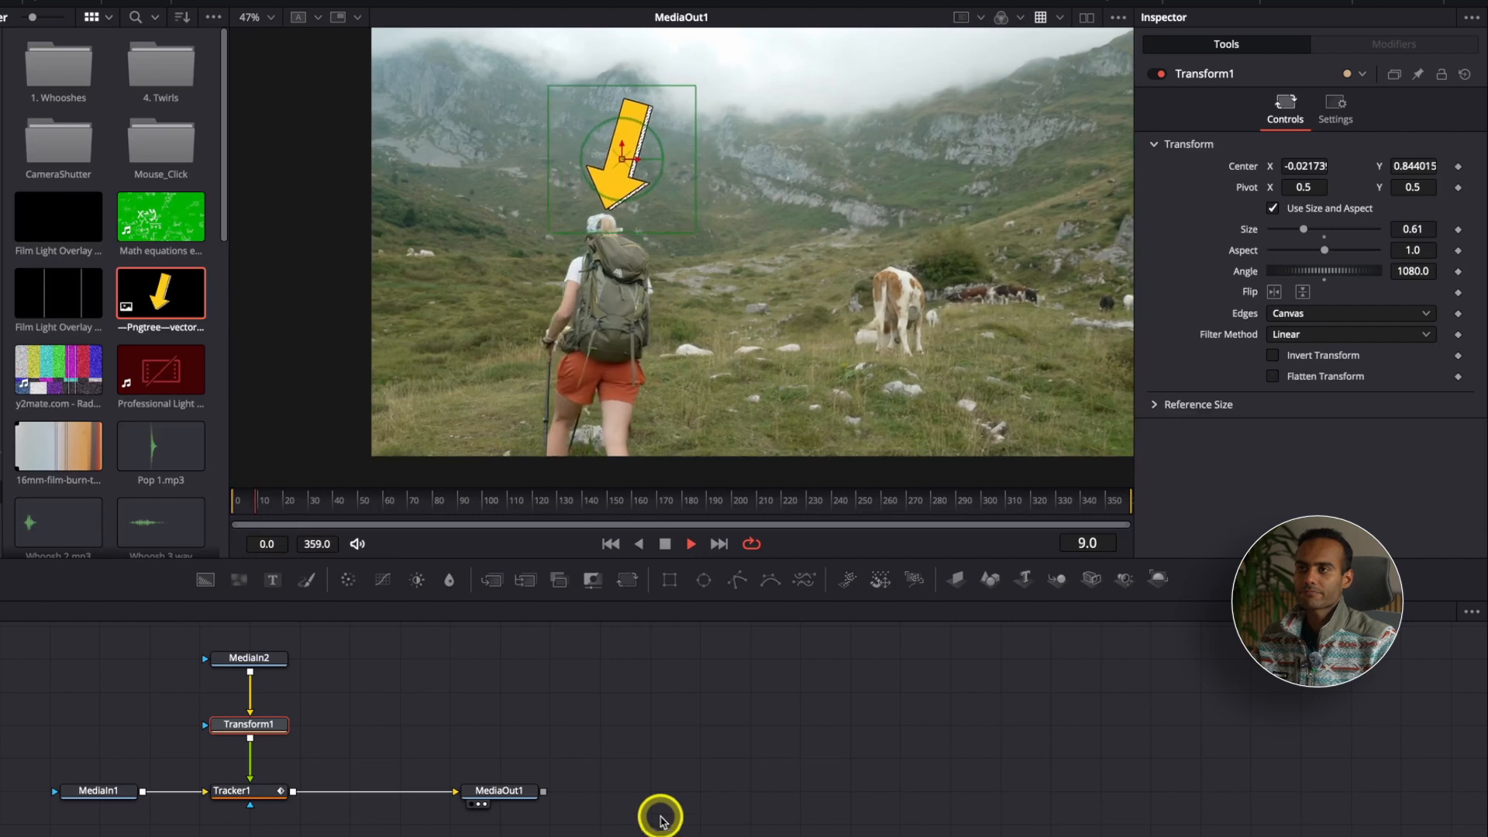